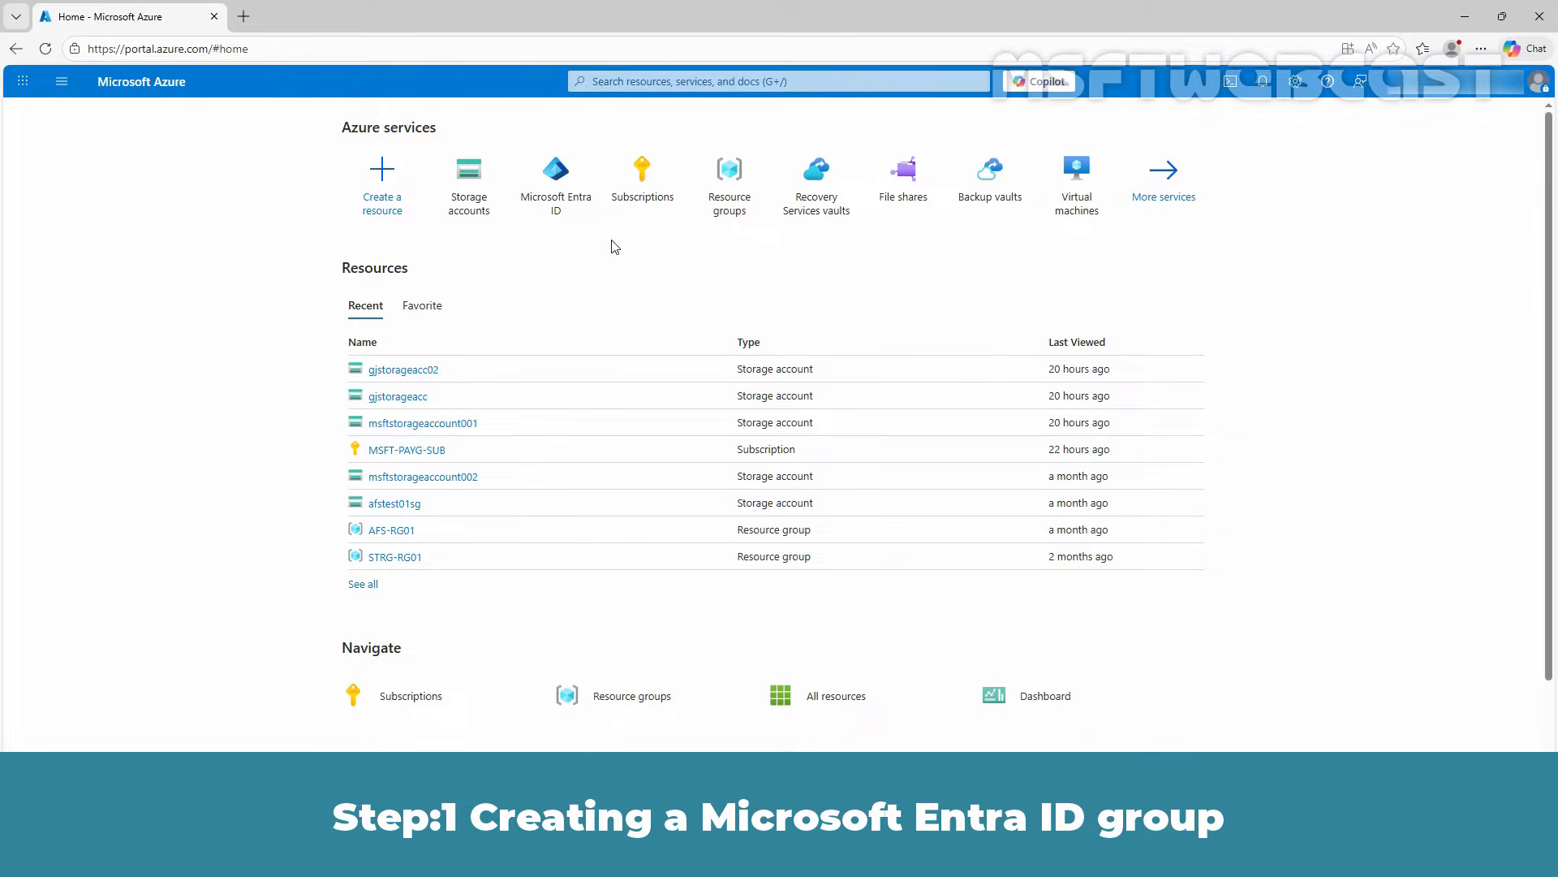
- Find Microsoft Entra ID through the portal search and start a new Security group under Groups
click(666, 84)
text(mi)
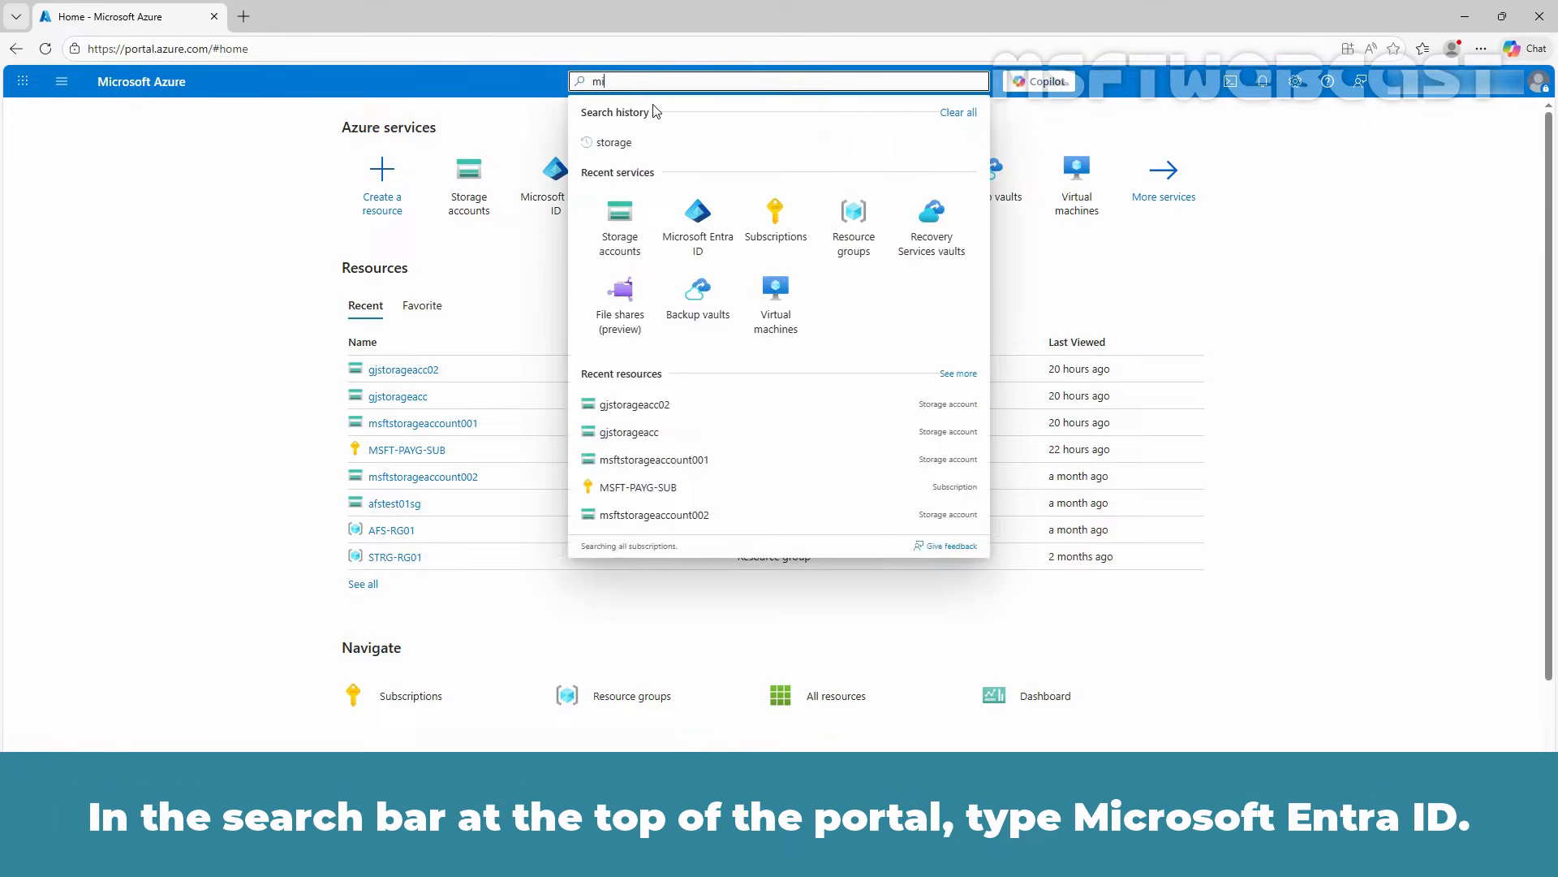
text(crosoft en)
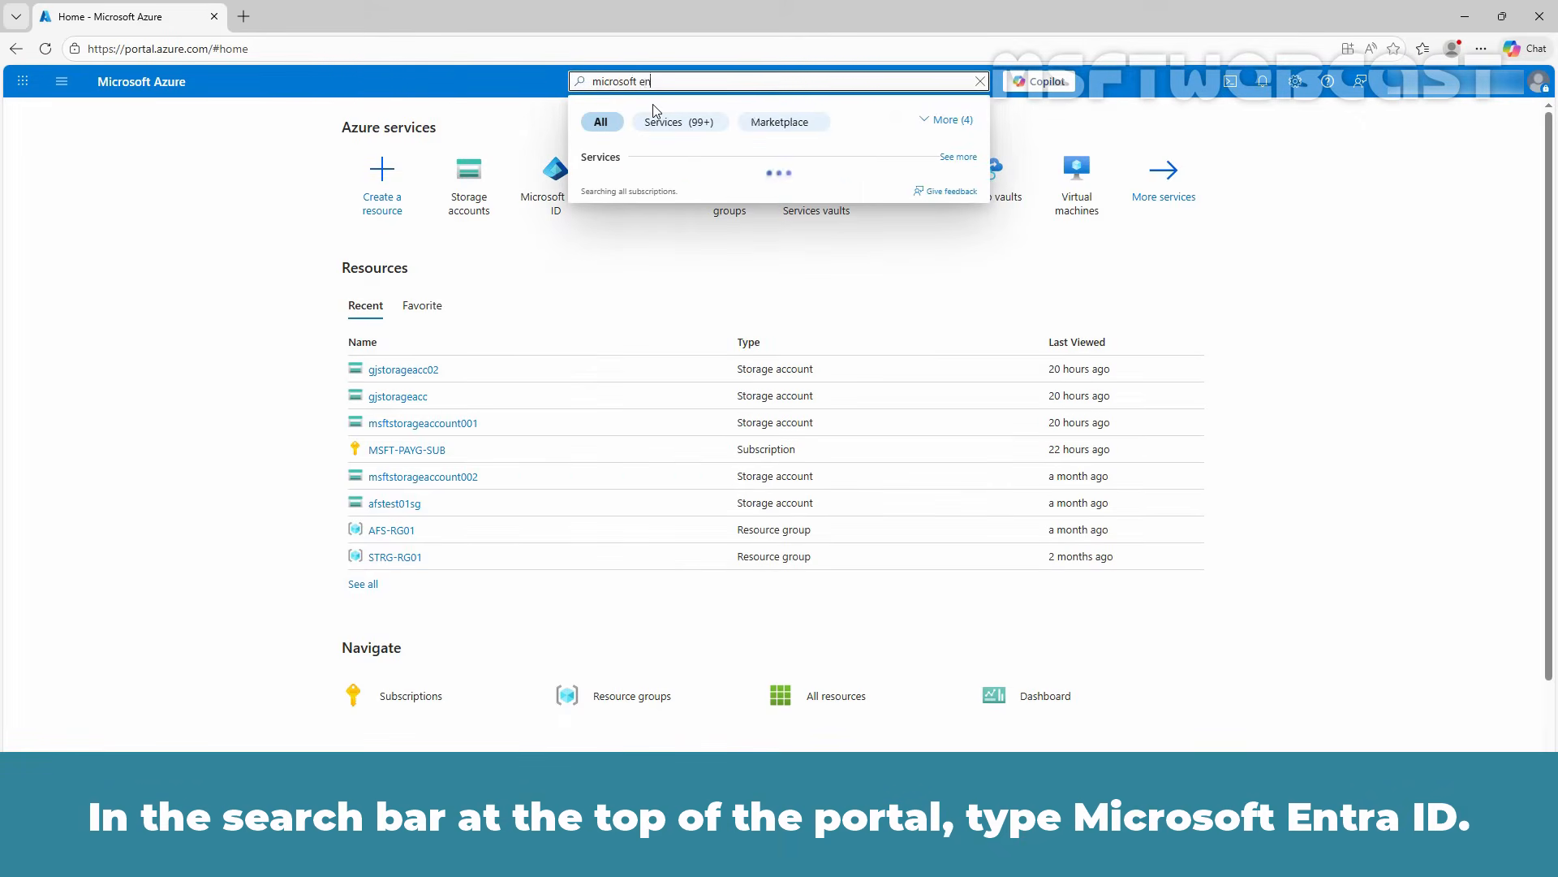
text(tra id)
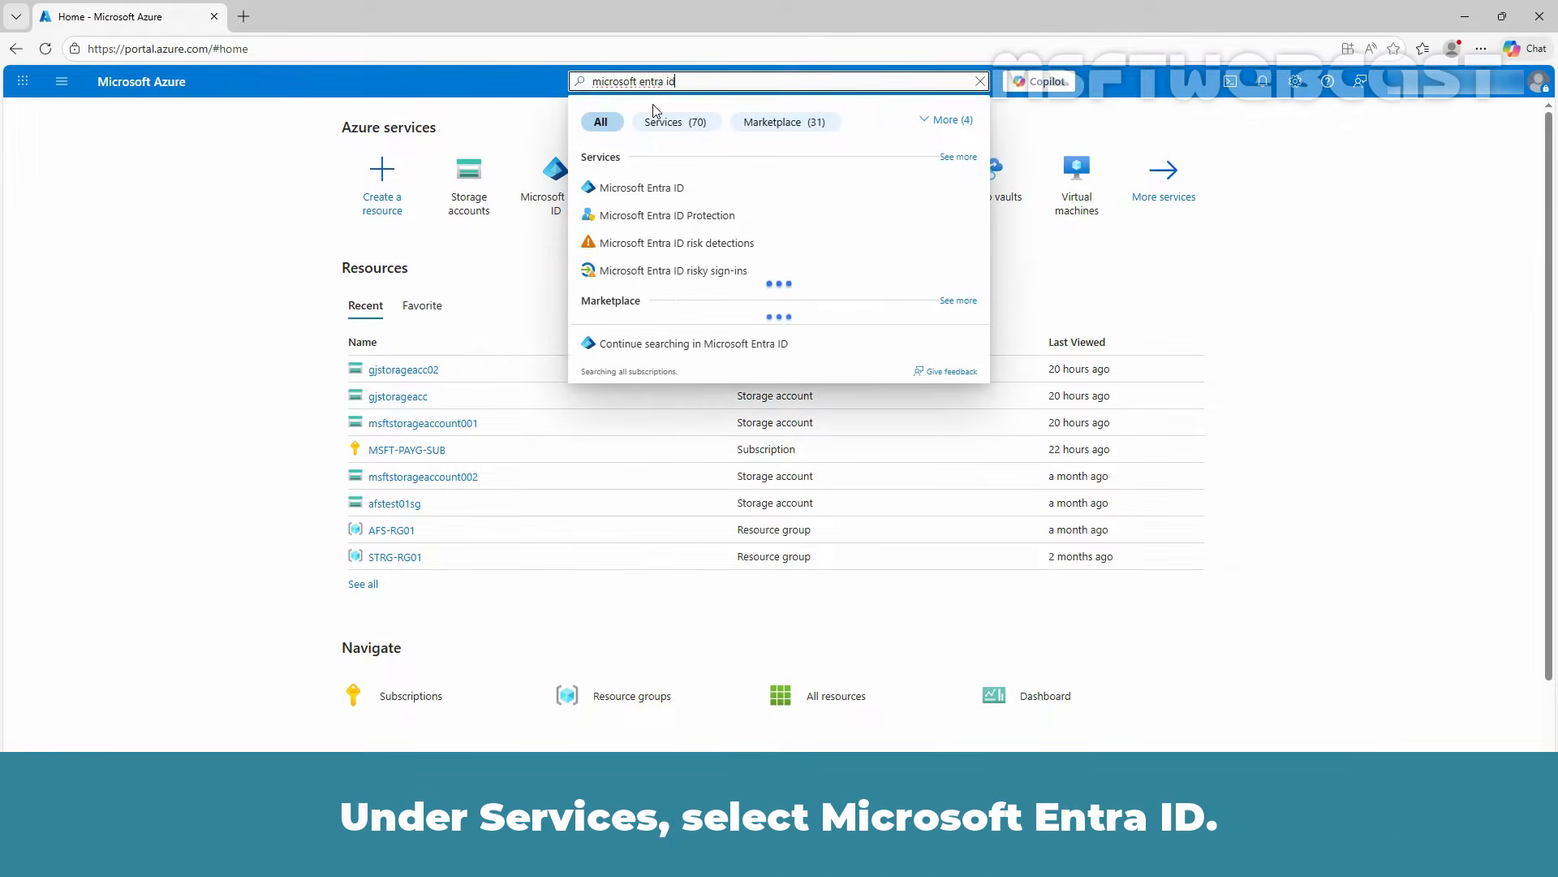
click(618, 192)
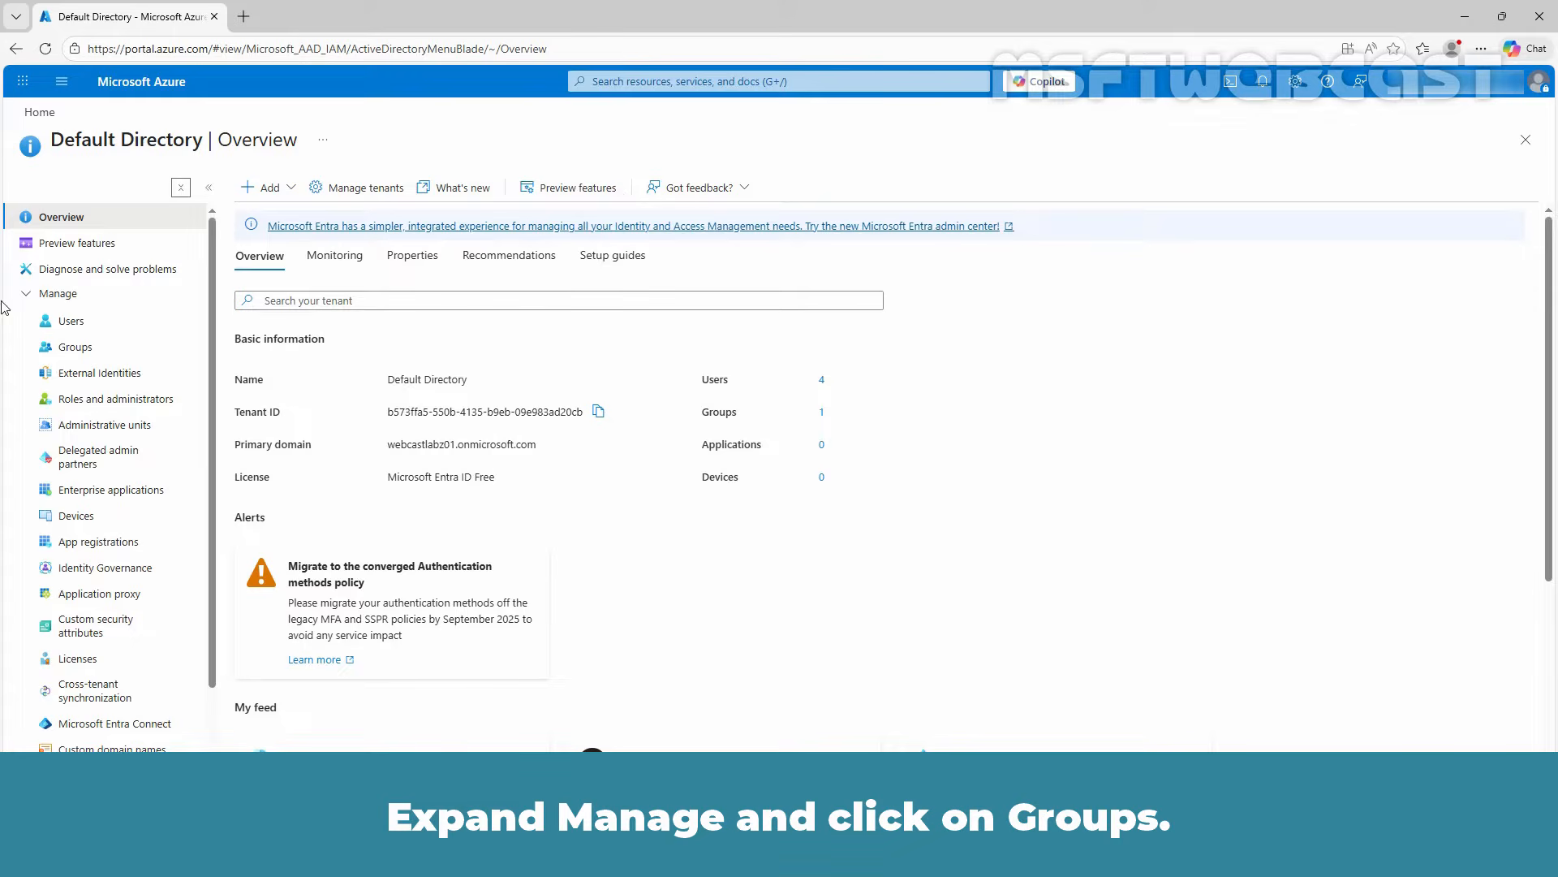
click(91, 355)
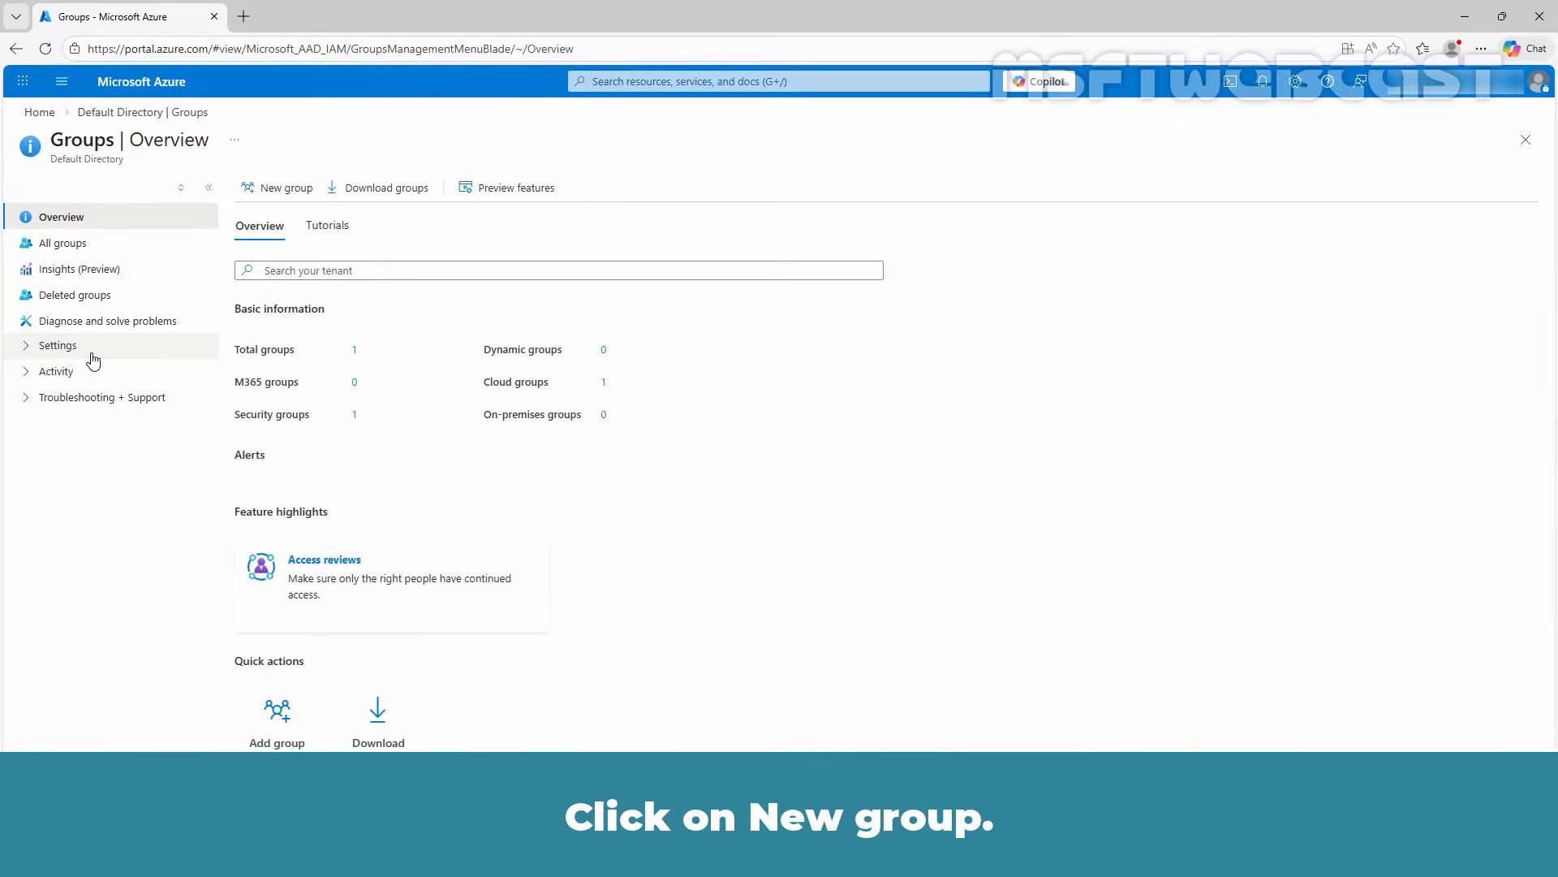
click(284, 192)
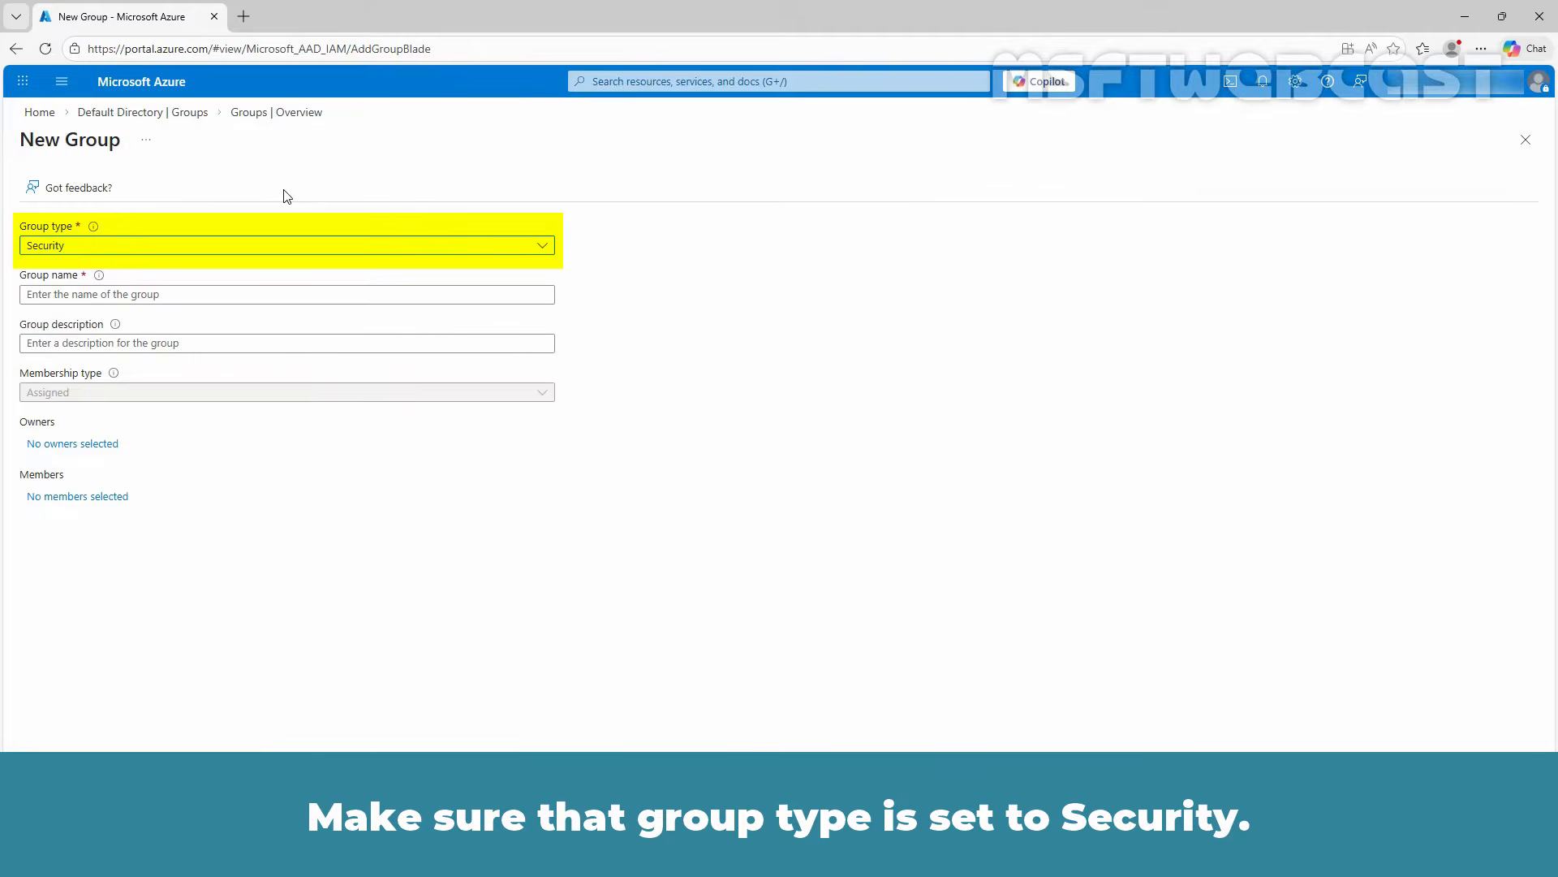
- Name the group 'T-Developers' with description 'This is a test group created for Azure Storage Account RBAC demo.'
click(88, 298)
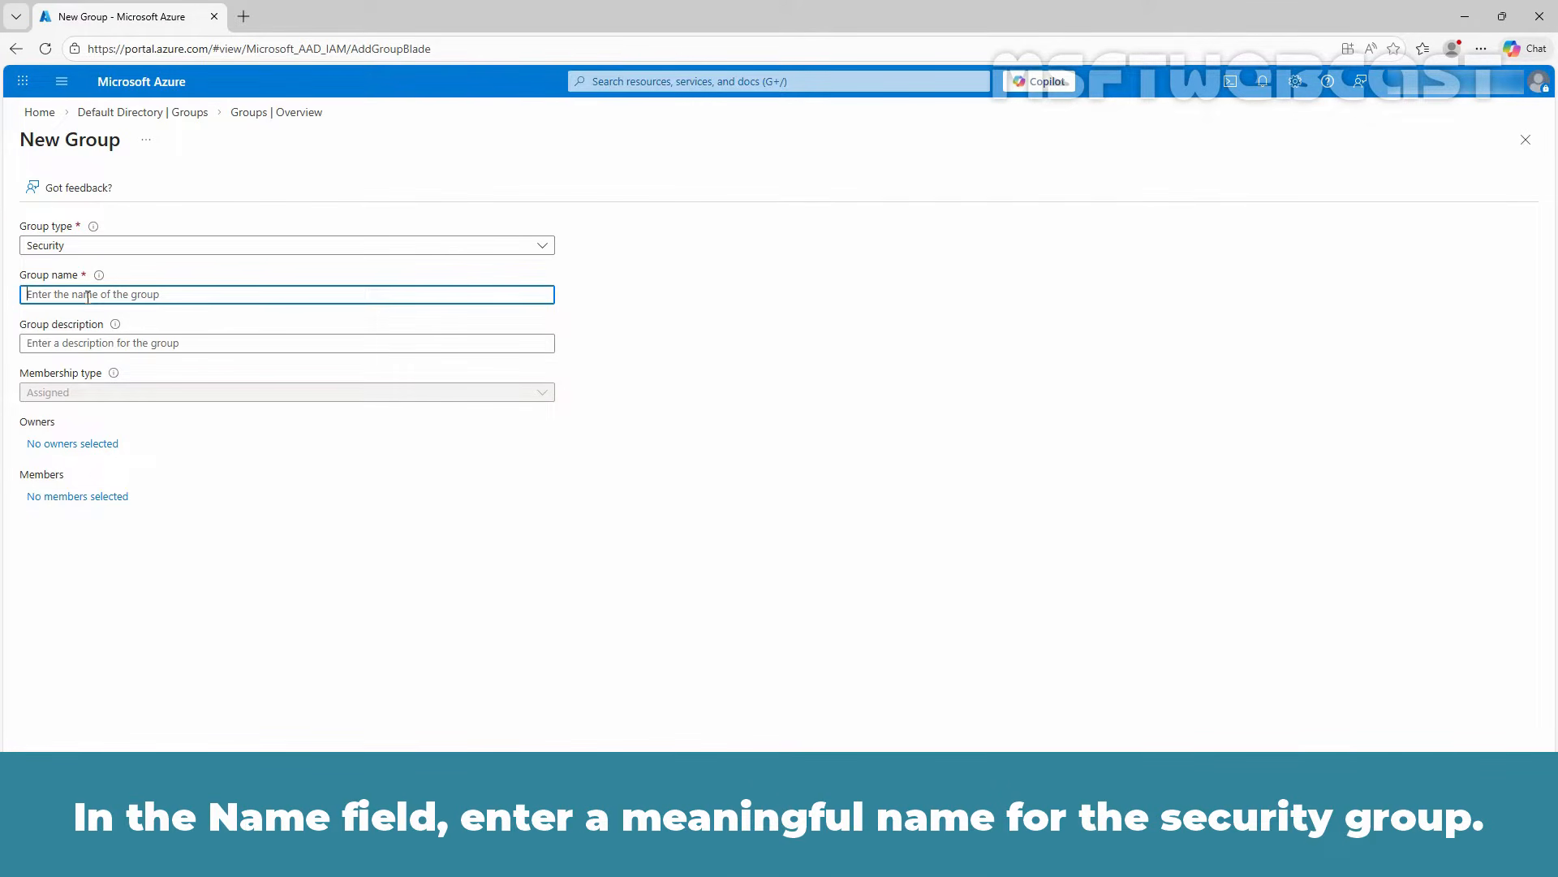
text(T-Developers)
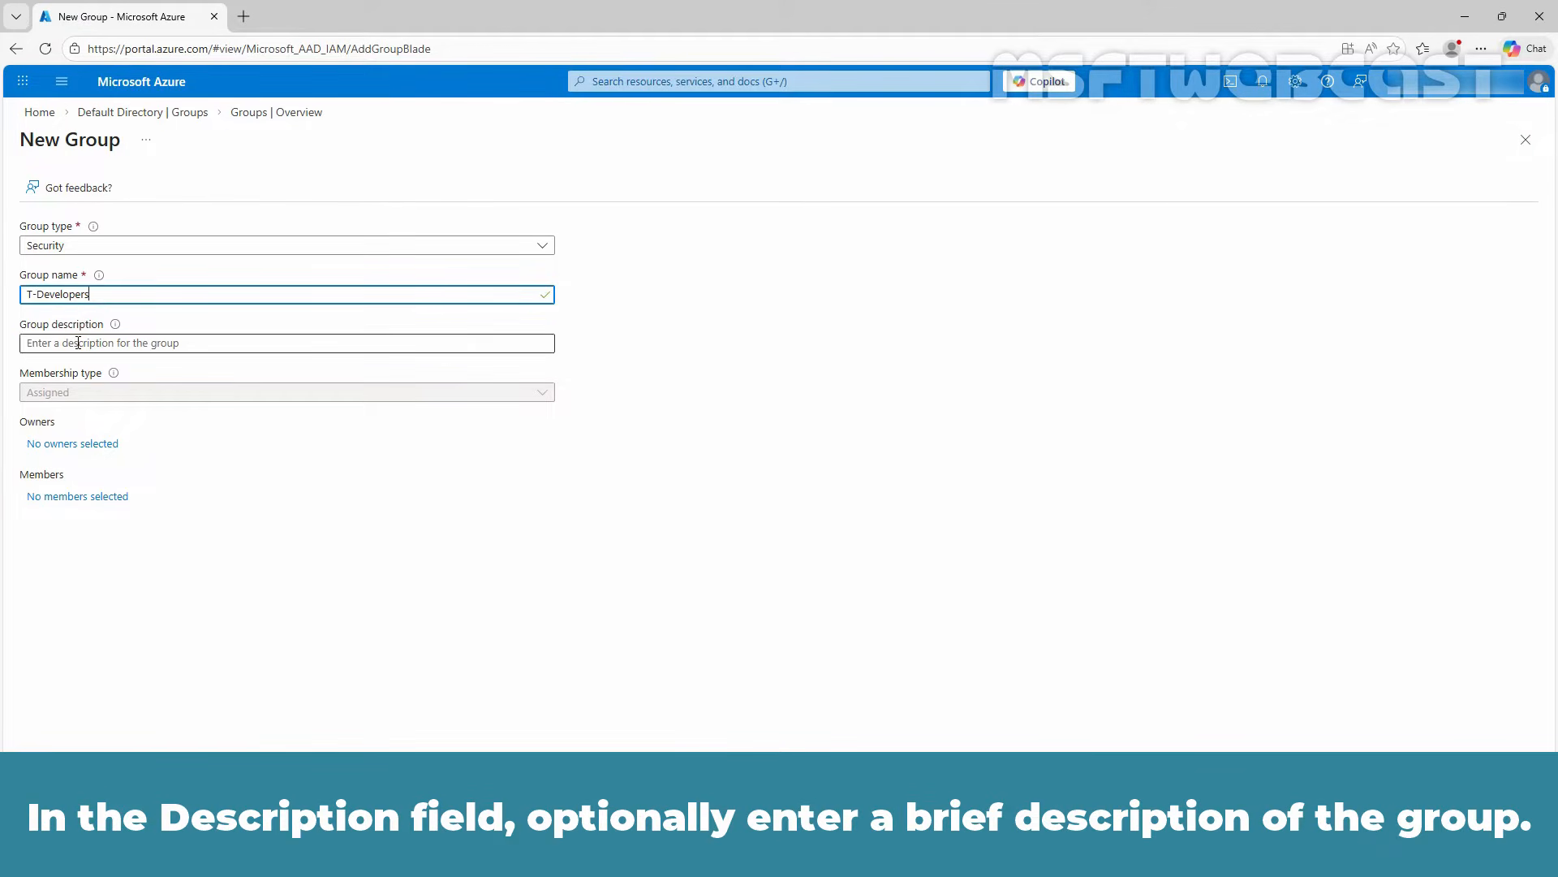
click(78, 343)
text(Thi)
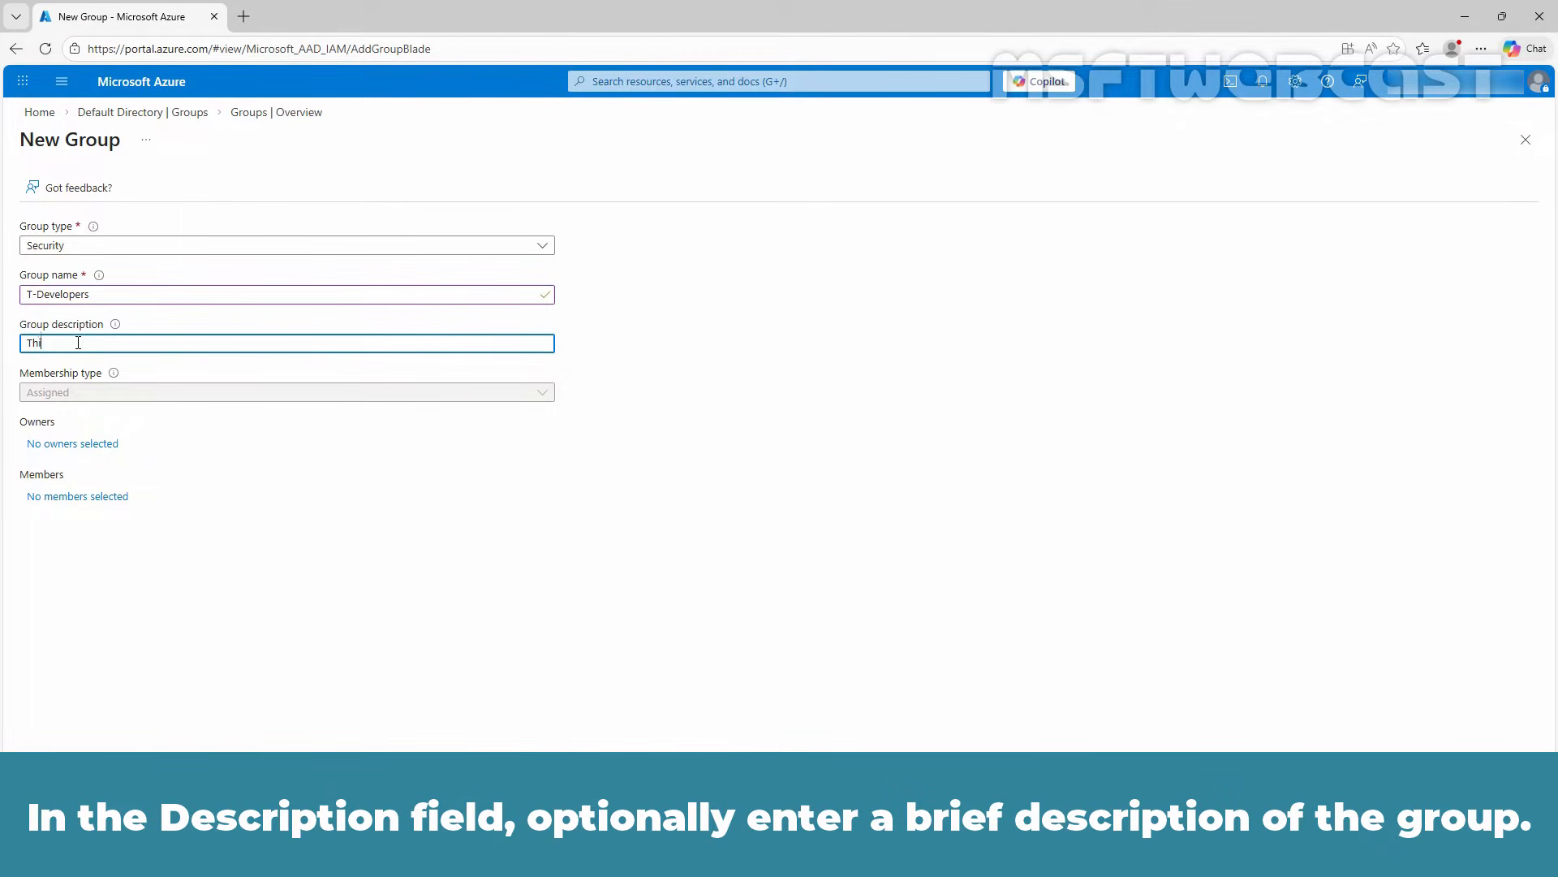
text(s is a test group created for Azure Storage Account RBAC demo.)
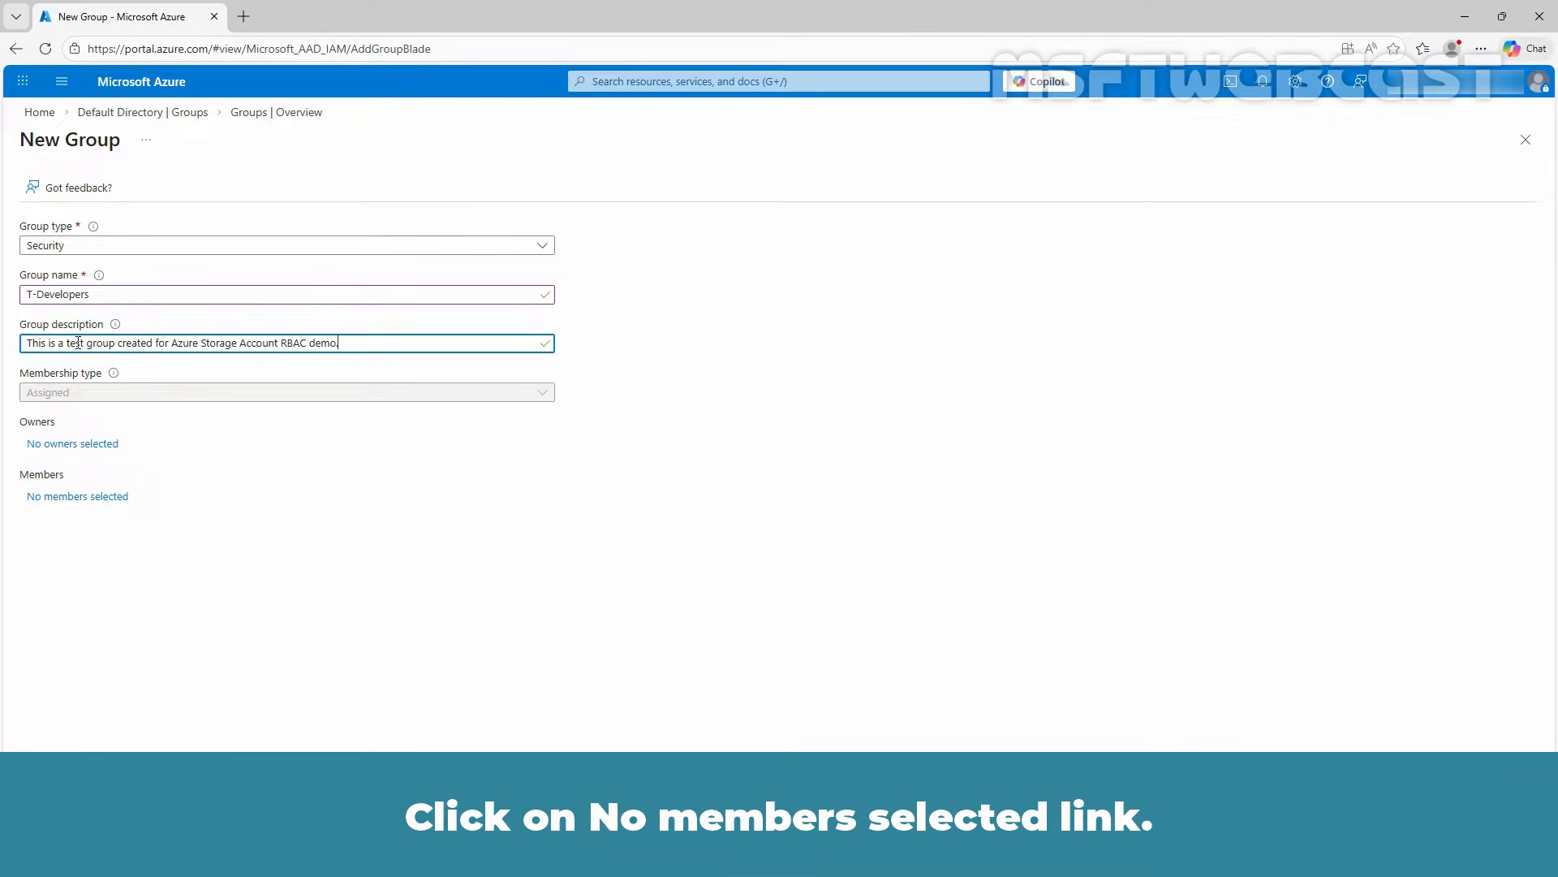
- Add the test user as the group's only member and create the group
click(65, 497)
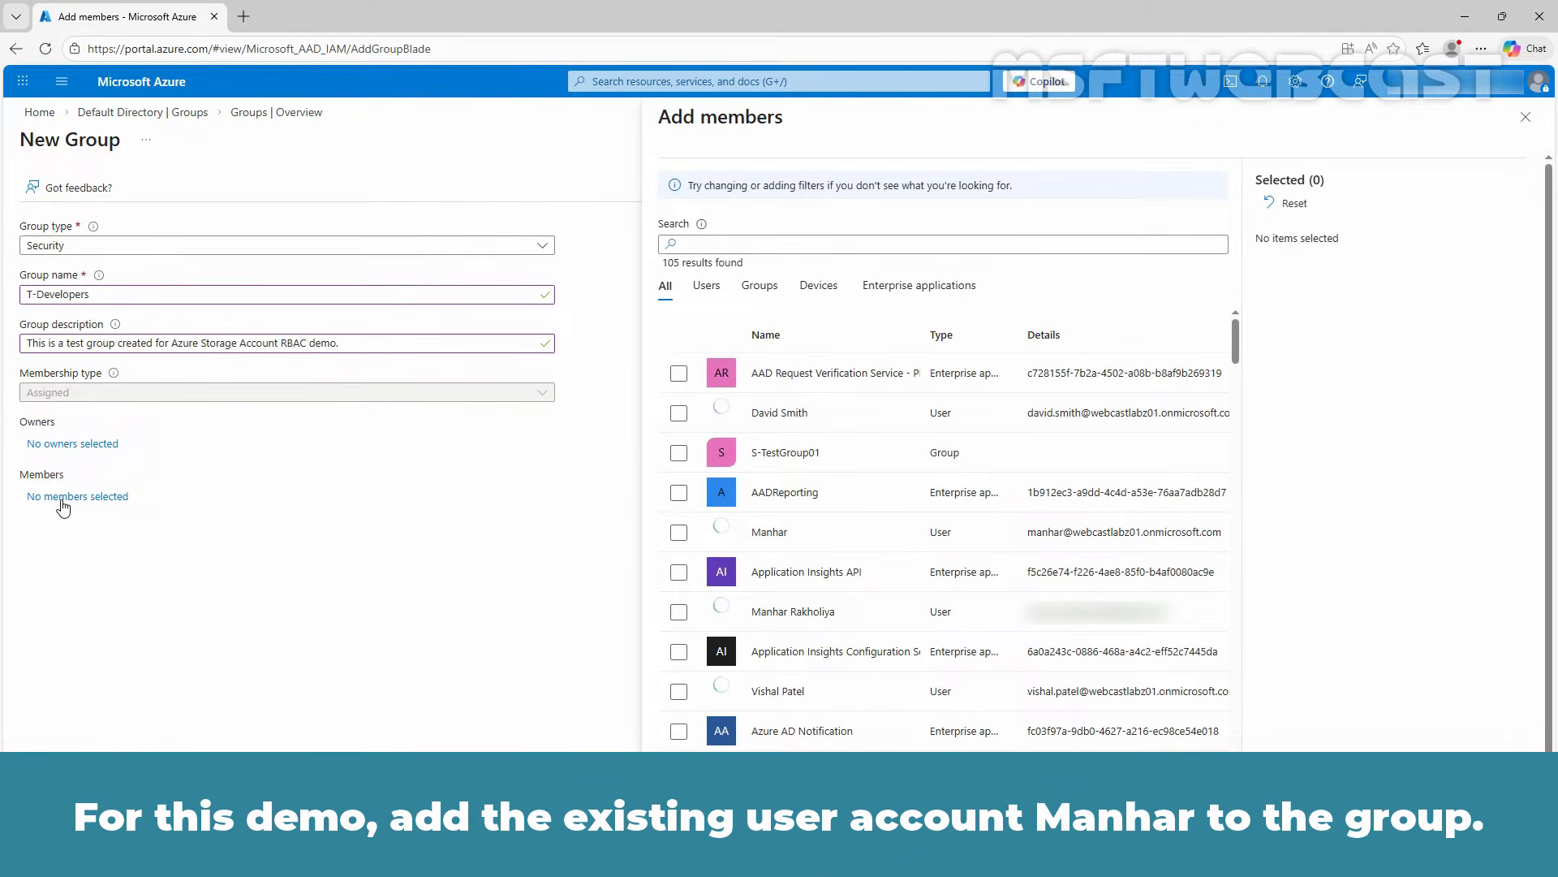
click(711, 244)
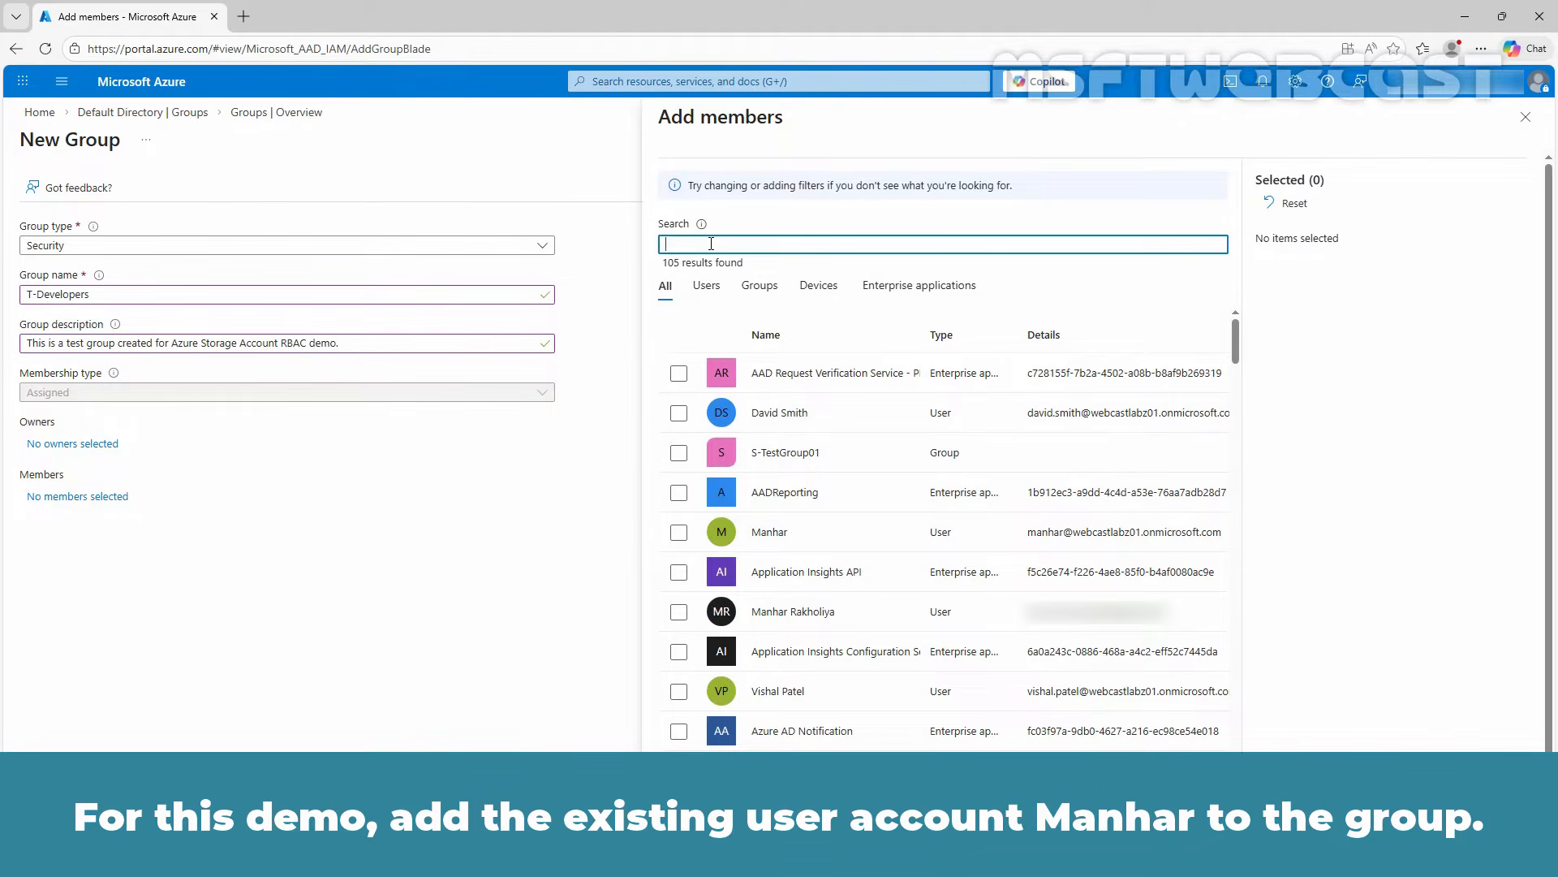
text(manhar)
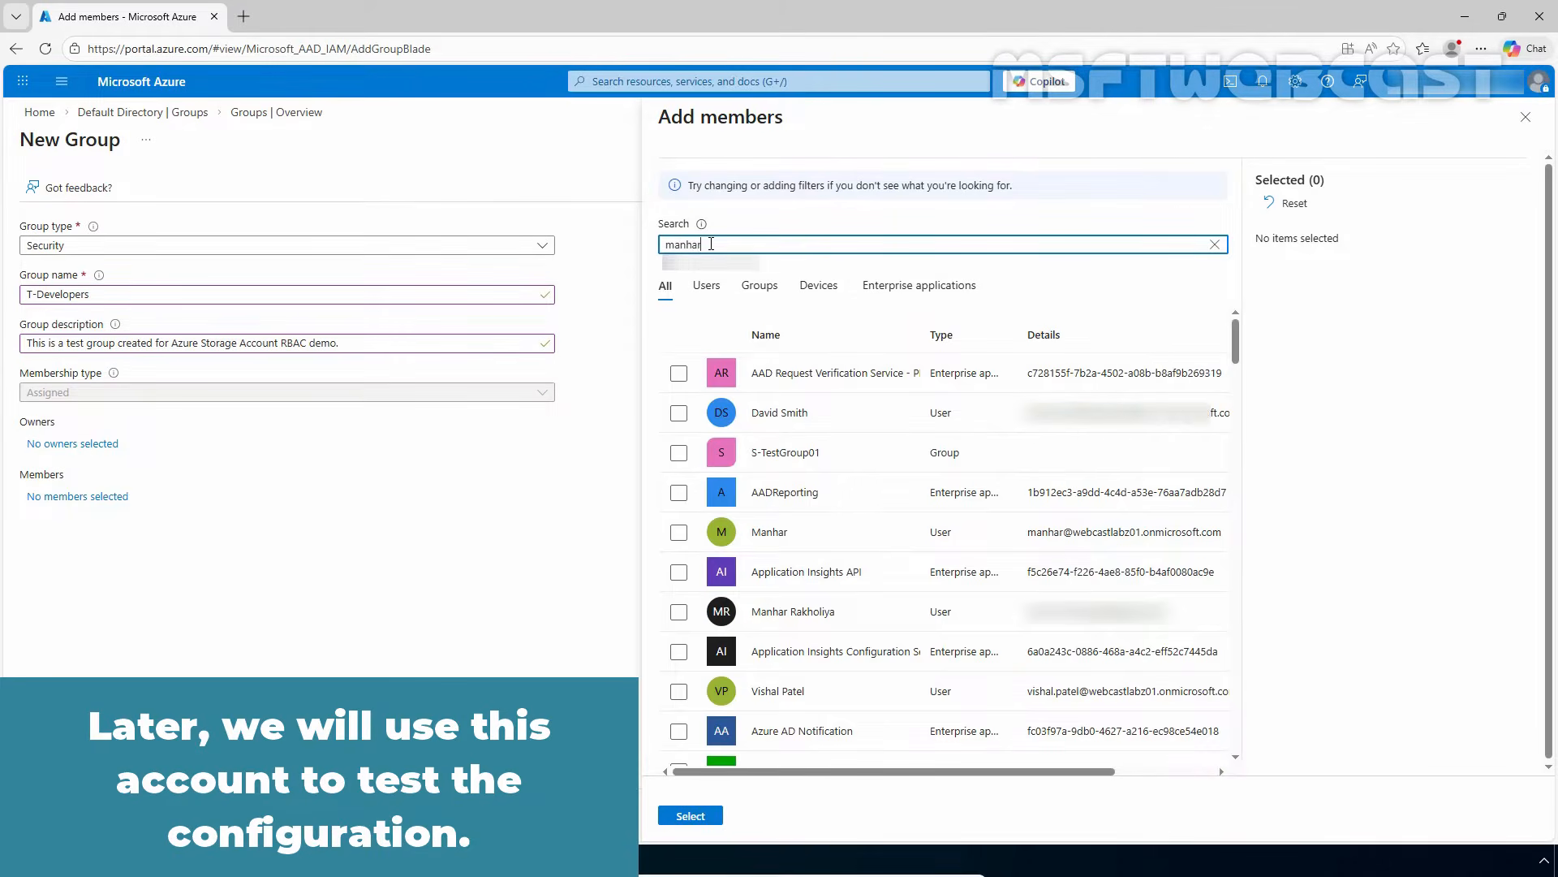
click(678, 373)
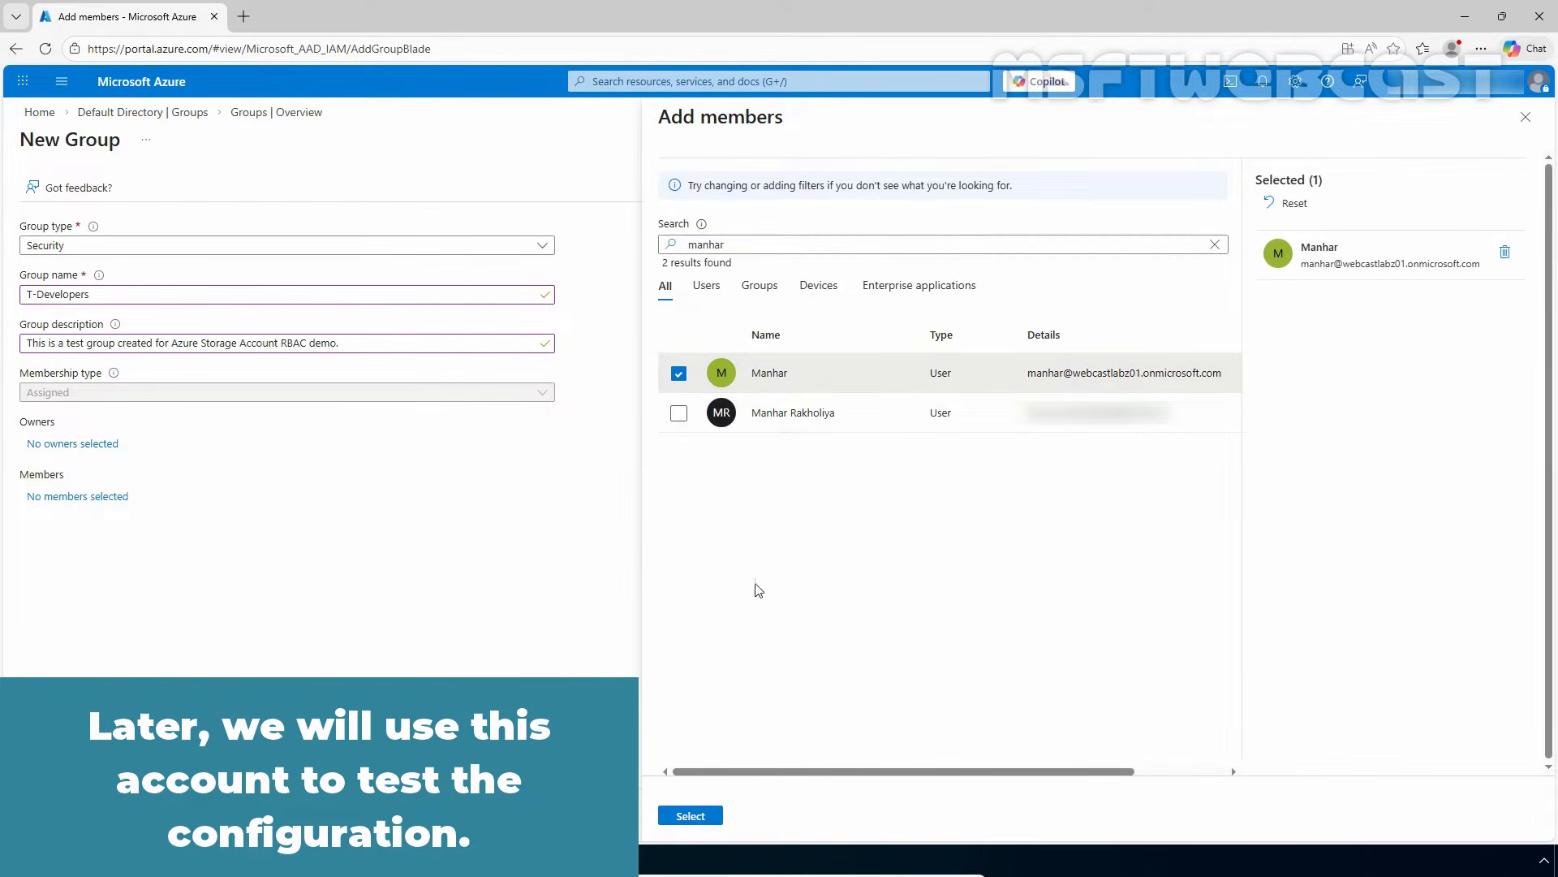
click(690, 816)
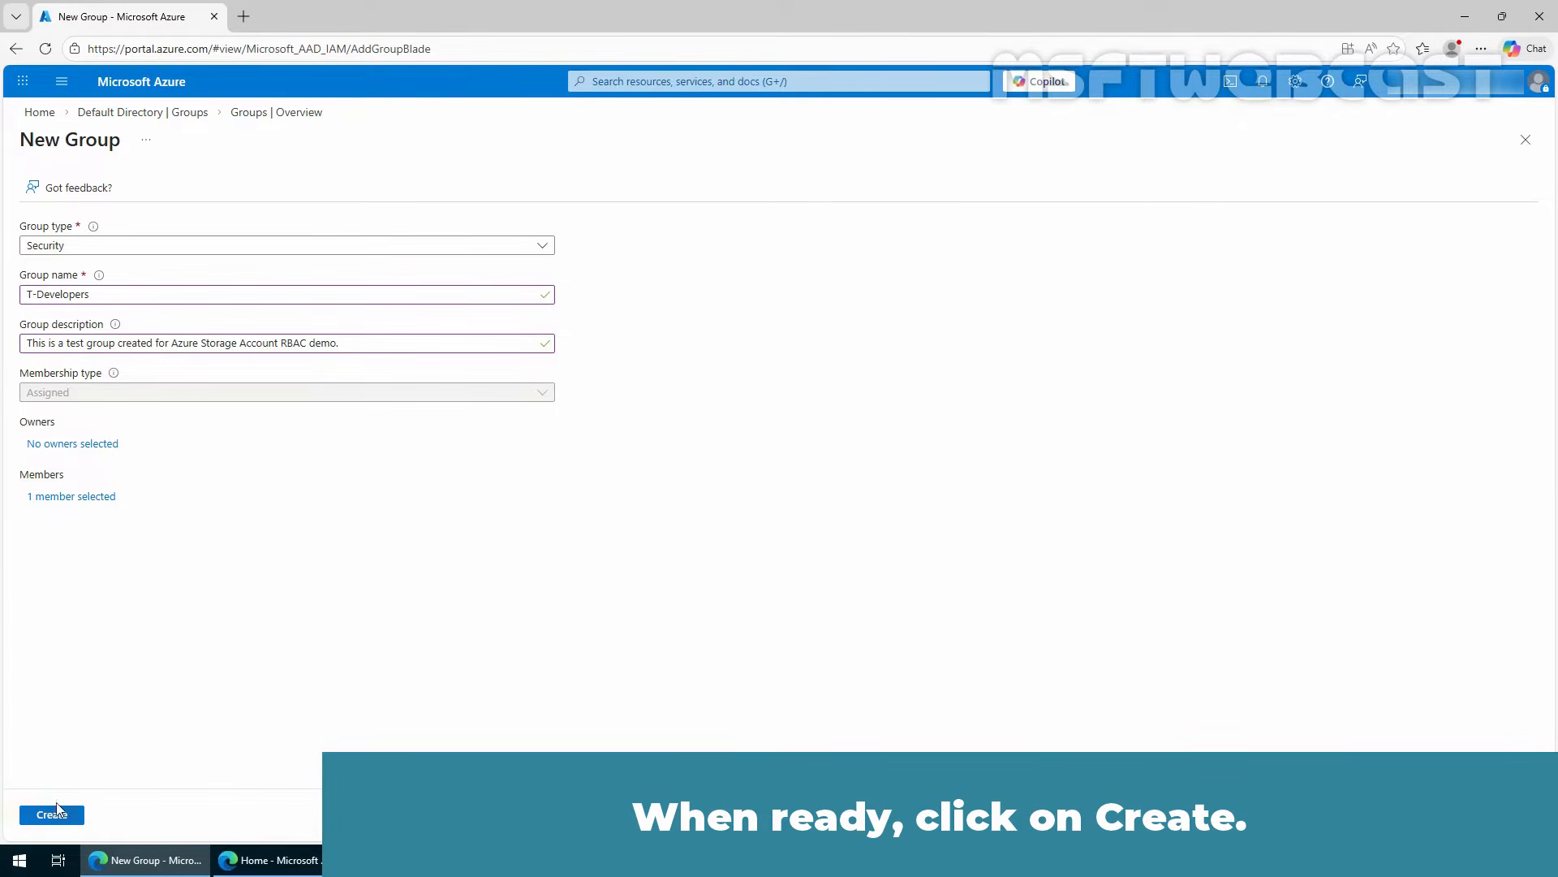
click(50, 815)
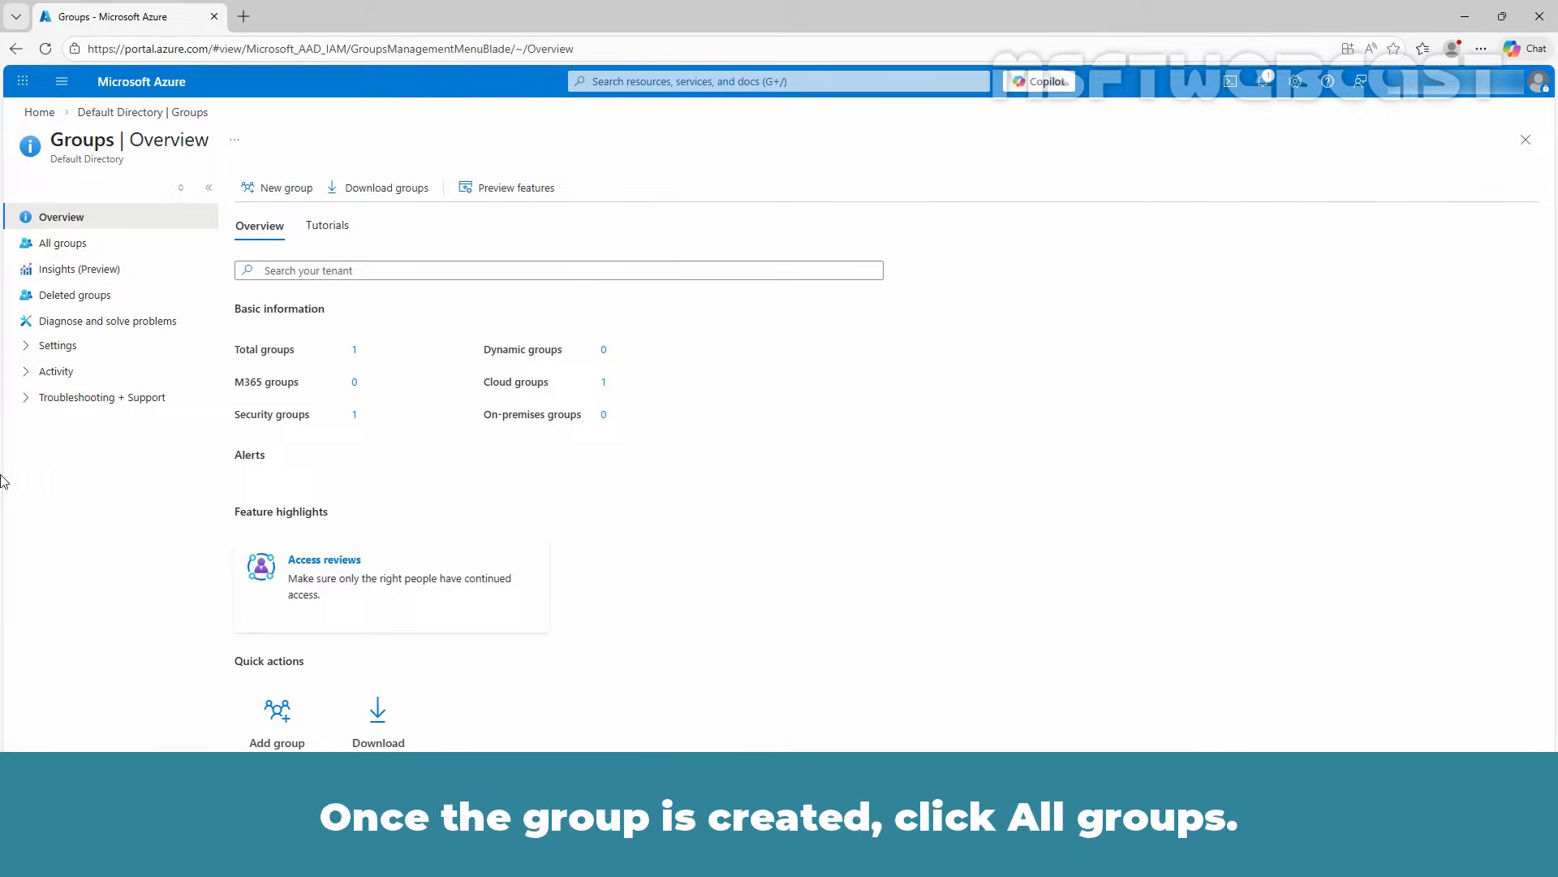
- Confirm T-Developers appears under All groups, then search 'storage' and open Storage accounts
click(79, 245)
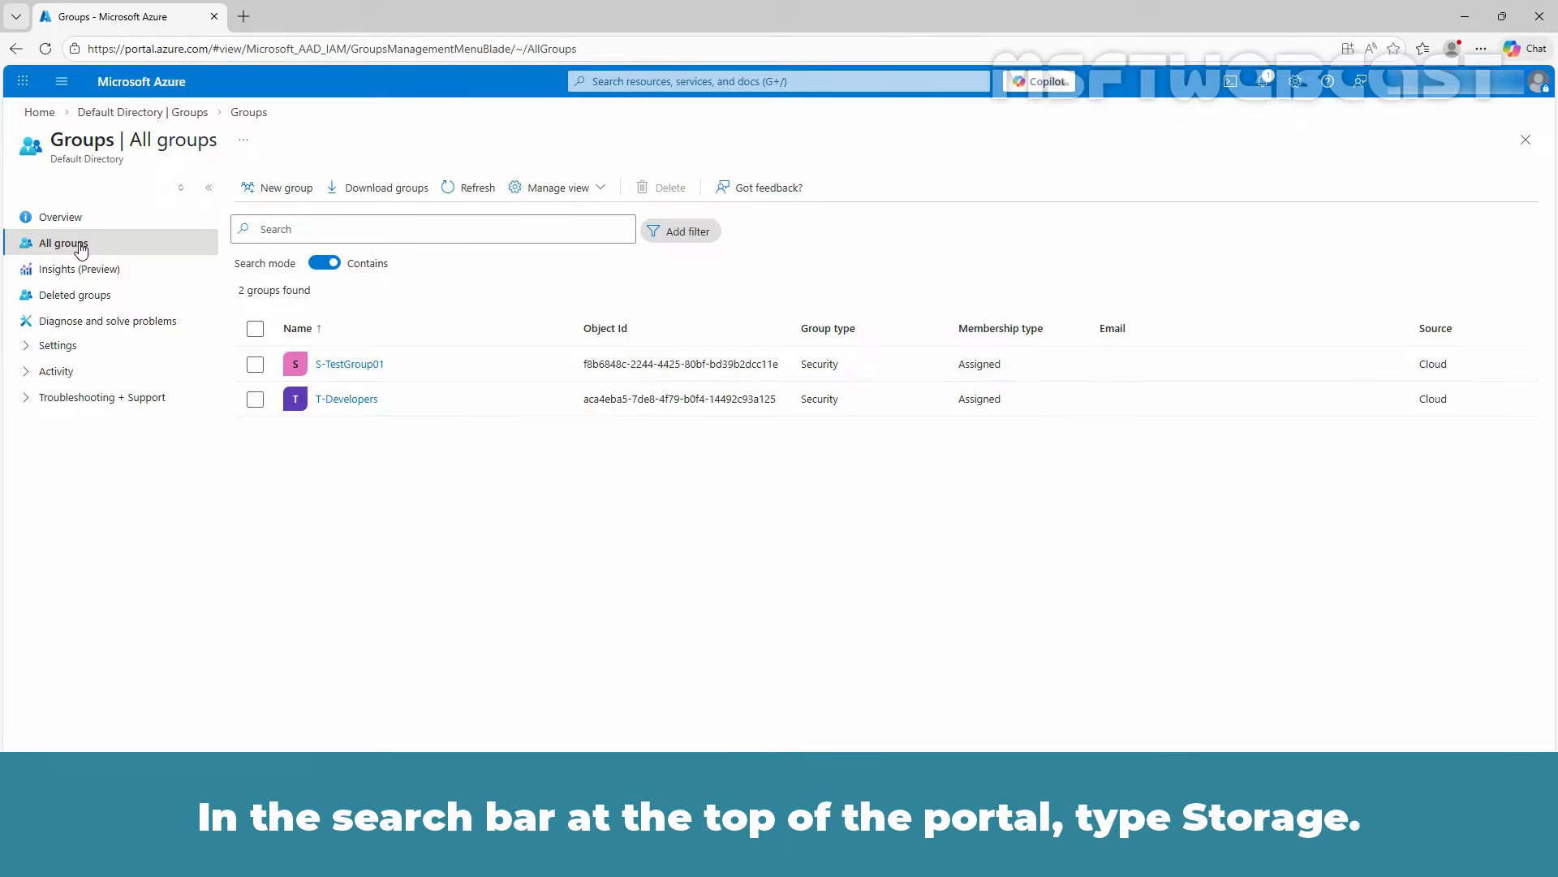
click(728, 82)
text(storage)
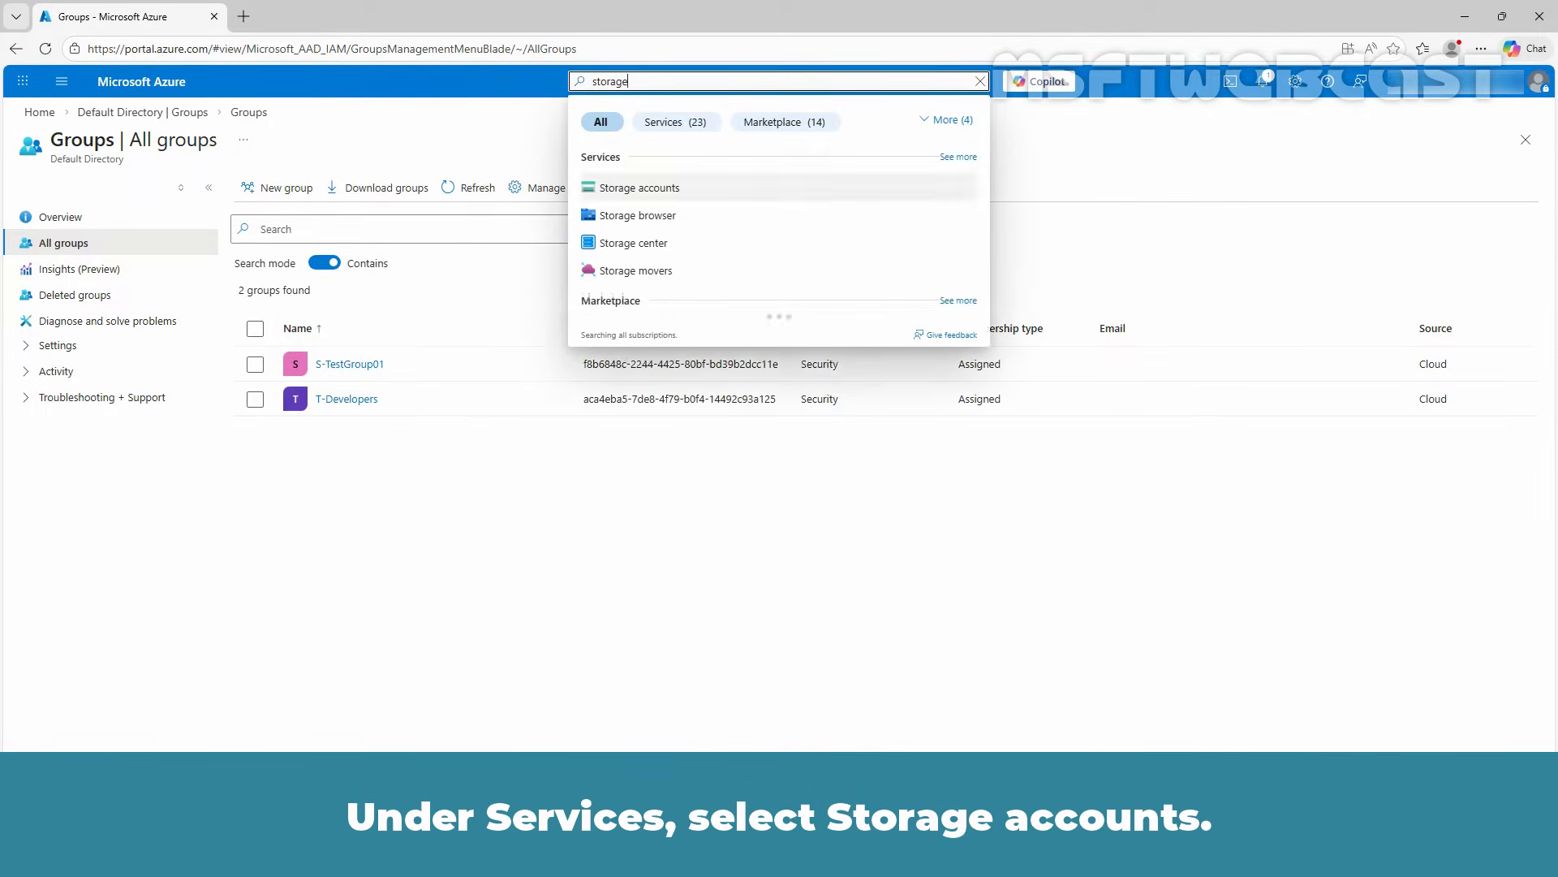
click(611, 196)
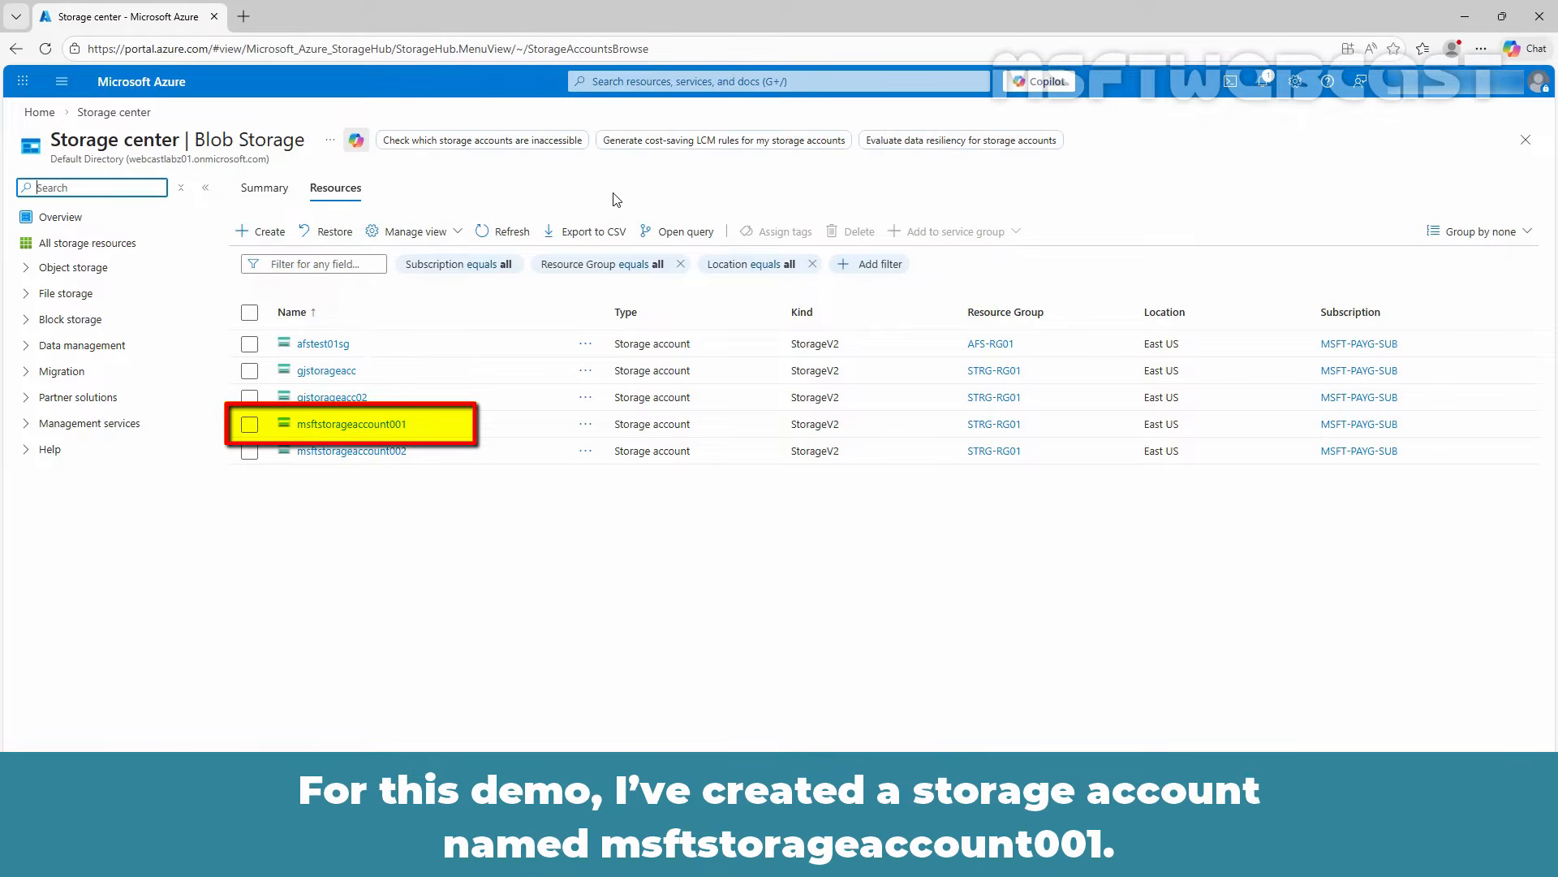
- View the existing role assignments in msftstorageaccount001's Access Control (IAM)
click(360, 424)
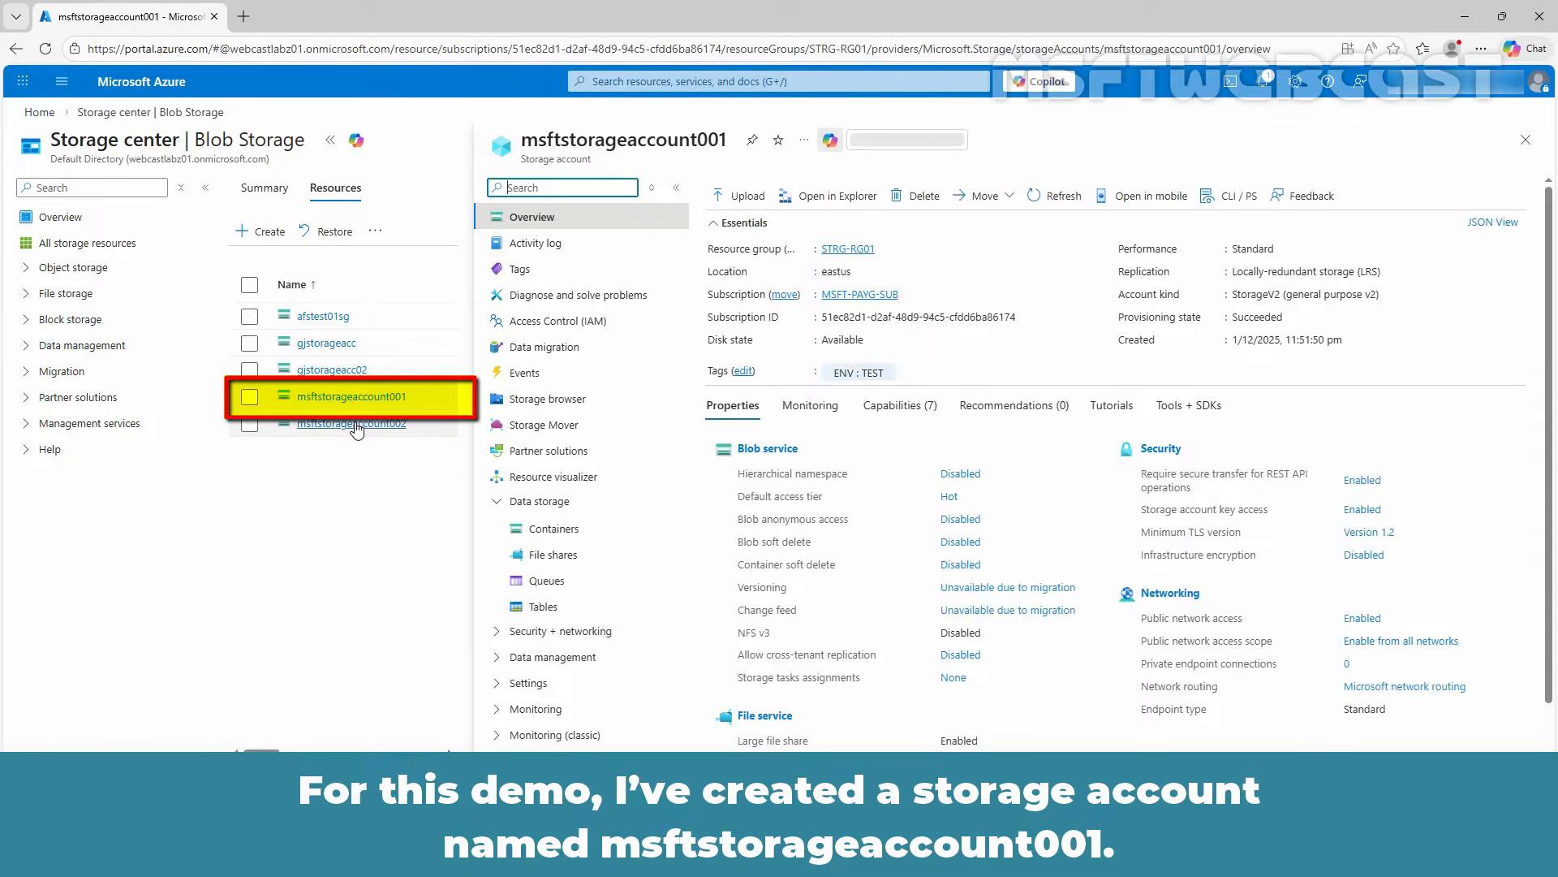
click(572, 324)
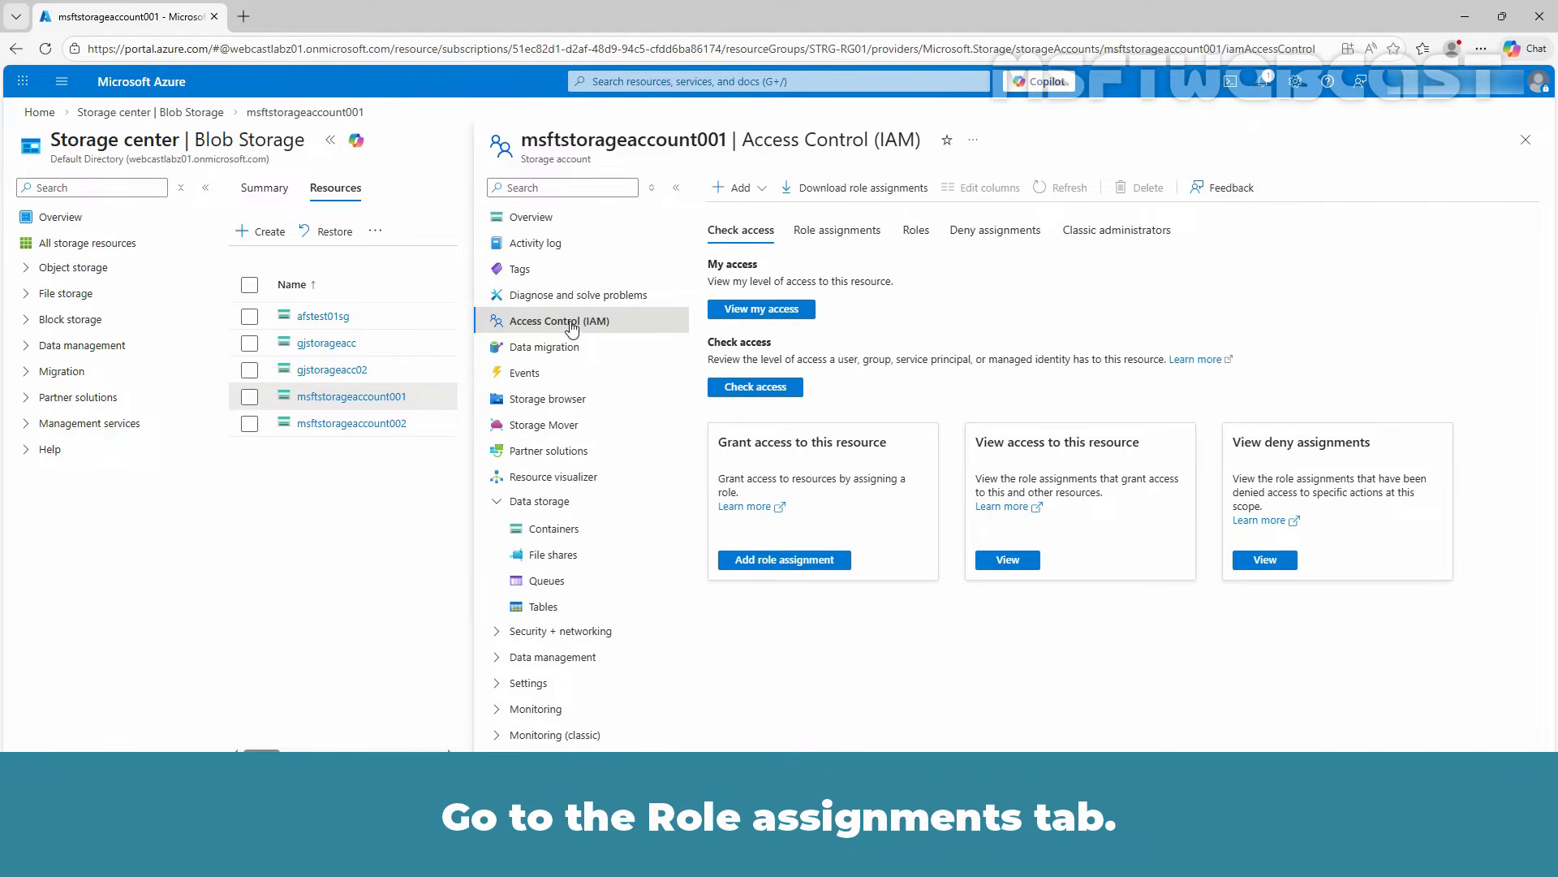
click(865, 233)
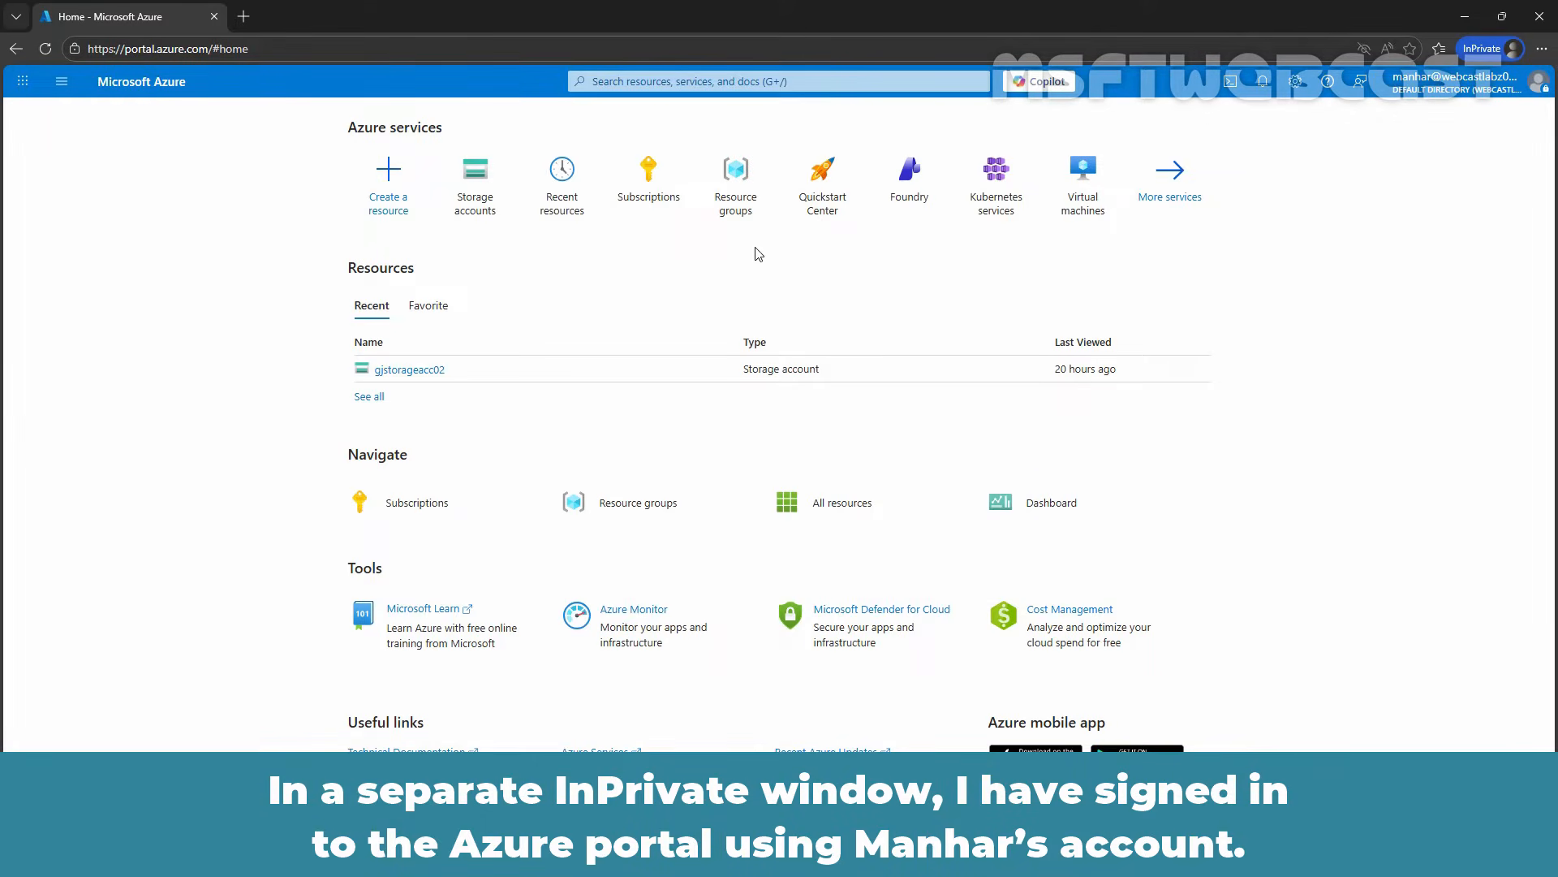
- As the test user, check the visible storage accounts, then sign out of the portal
click(481, 182)
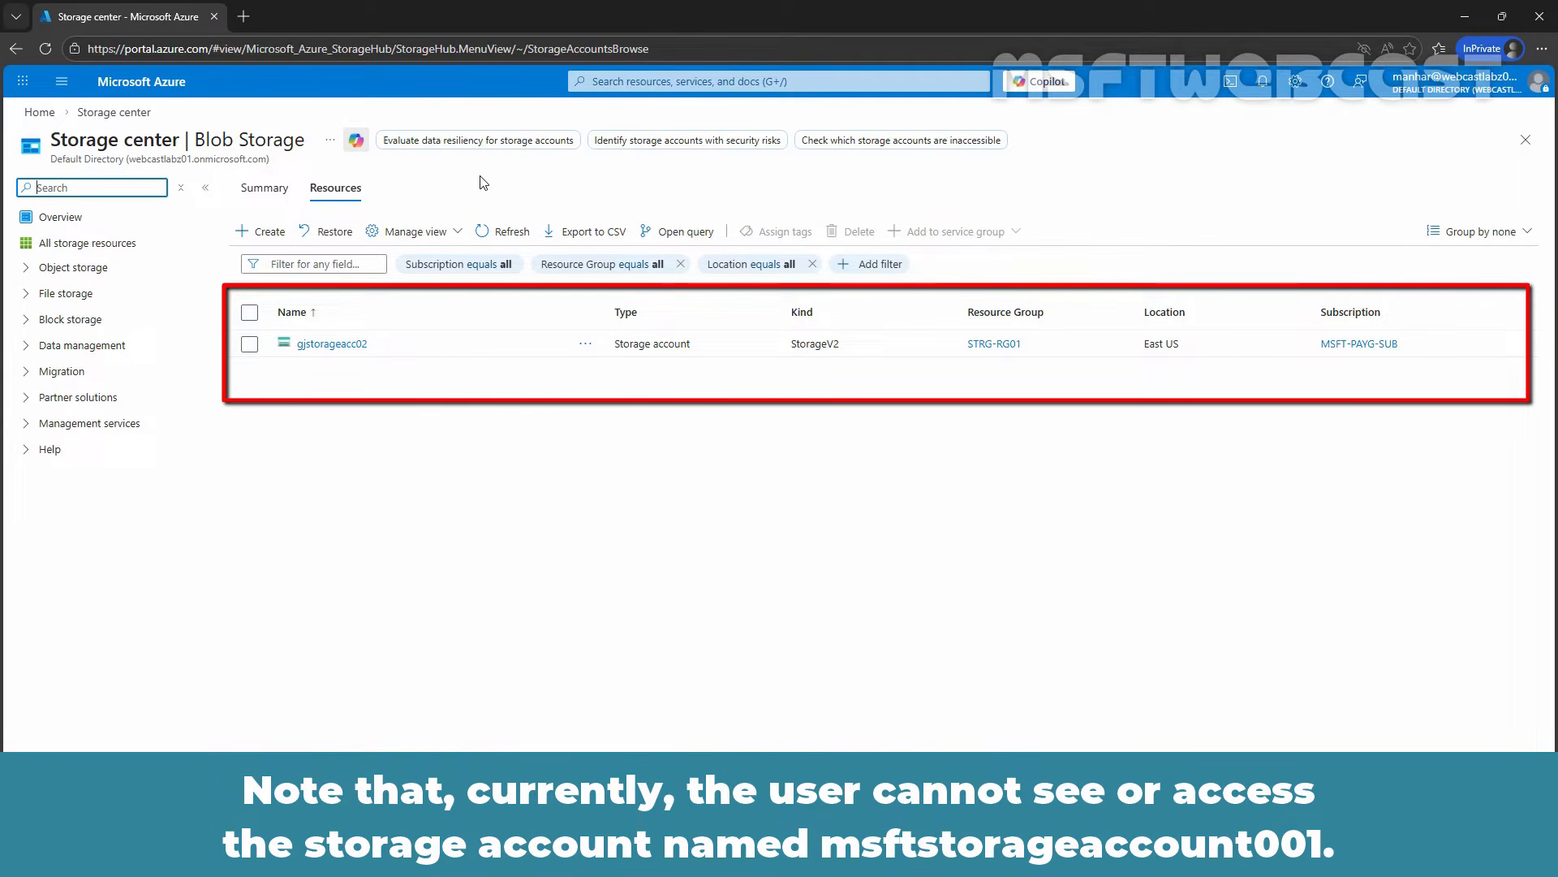
click(1532, 91)
click(1519, 126)
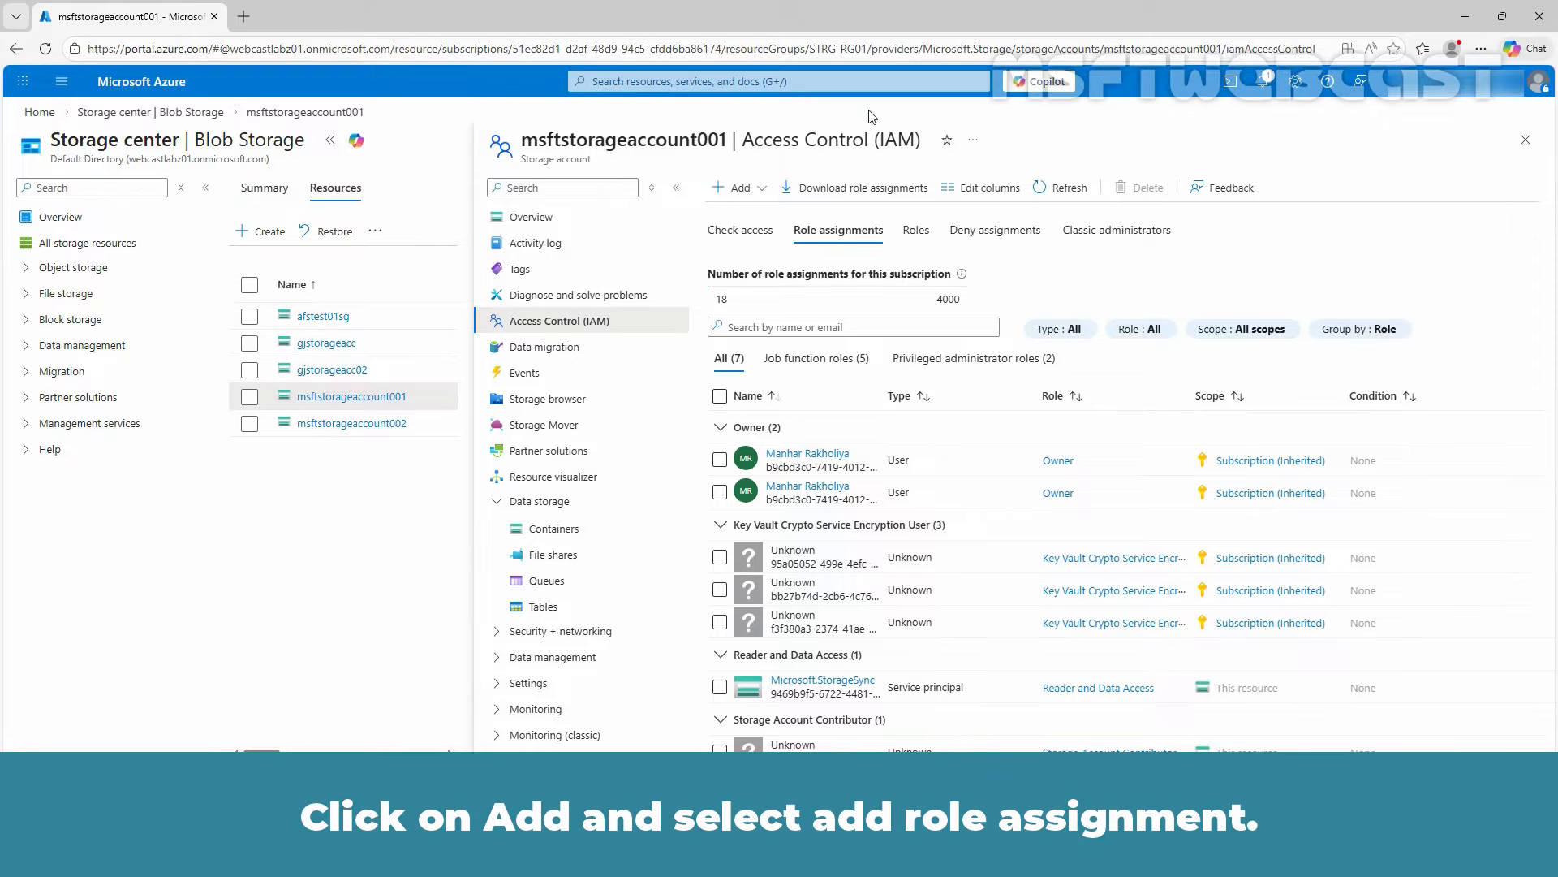
- Start adding a new role assignment on msftstorageaccount001
click(739, 187)
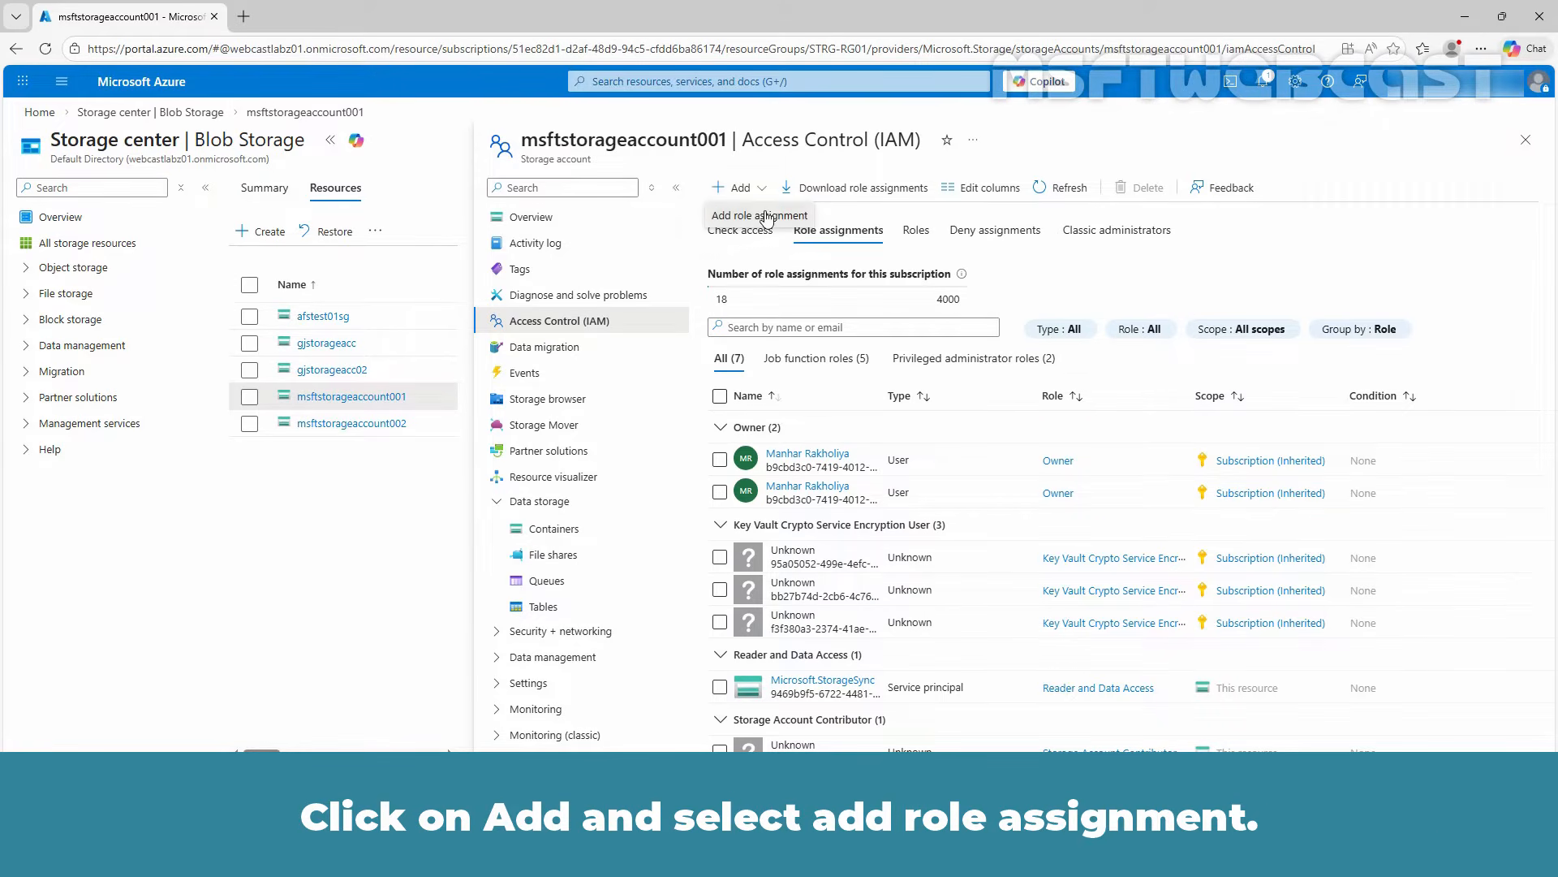
click(763, 215)
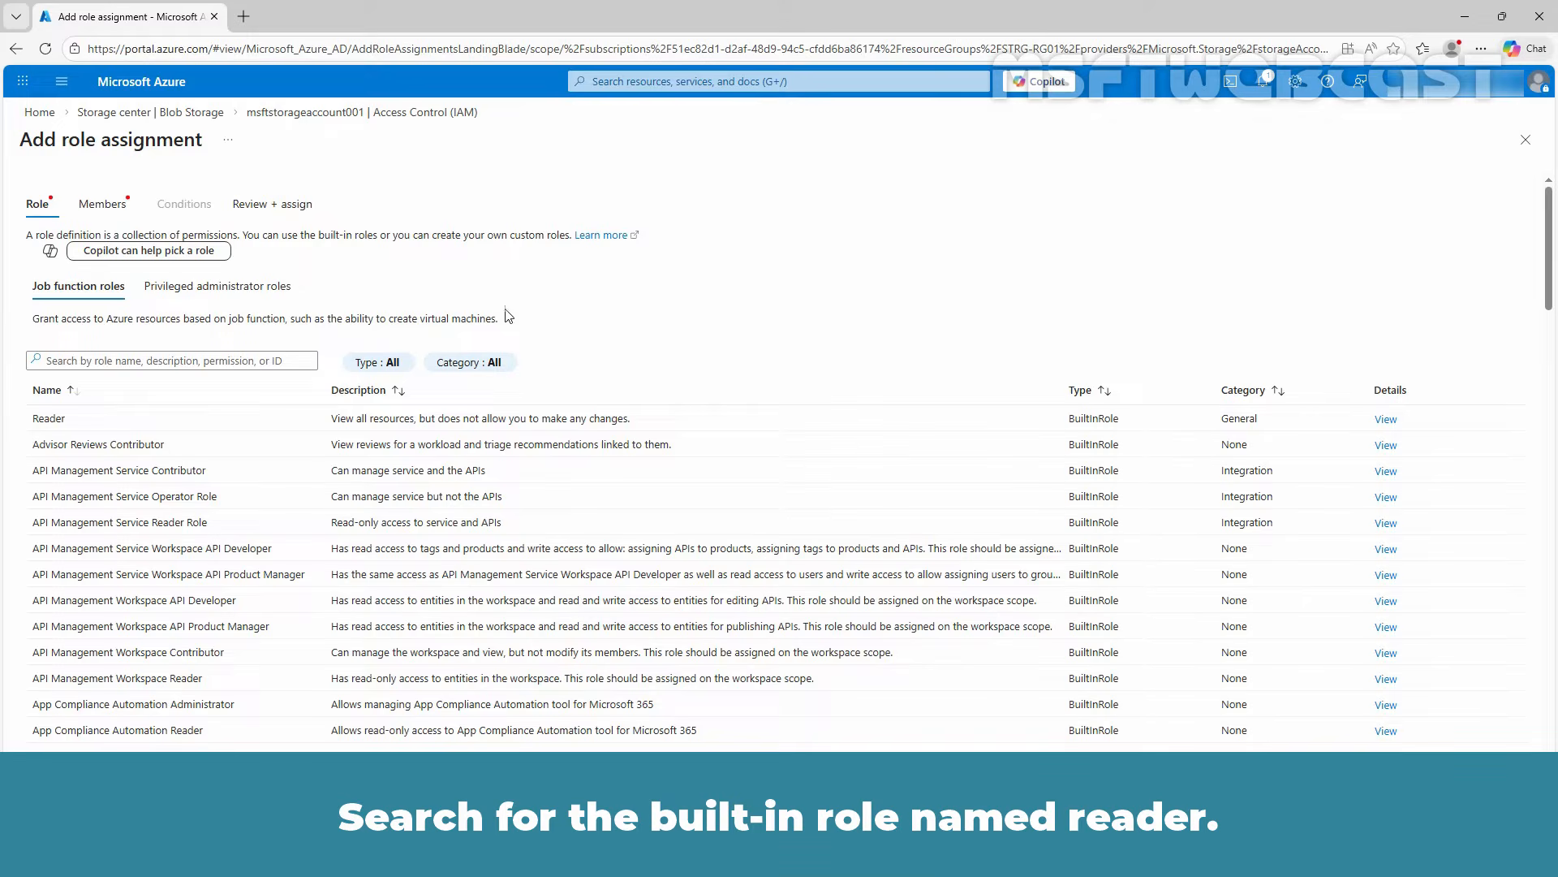
- Filter roles by 'reader', choose the Reader role, and move on to members
click(277, 360)
text(reader)
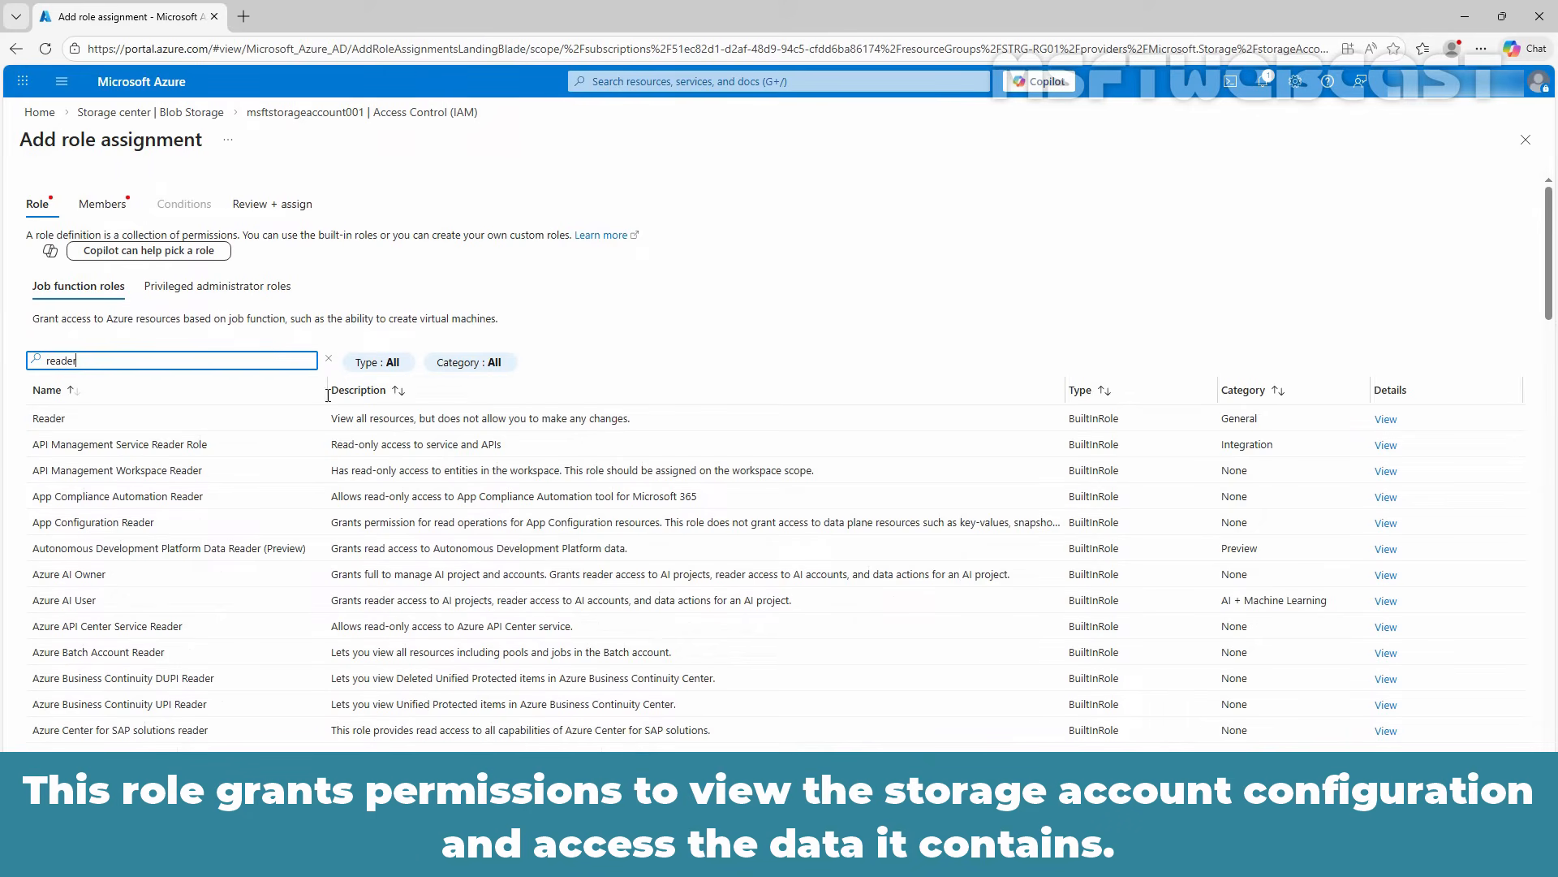
click(324, 420)
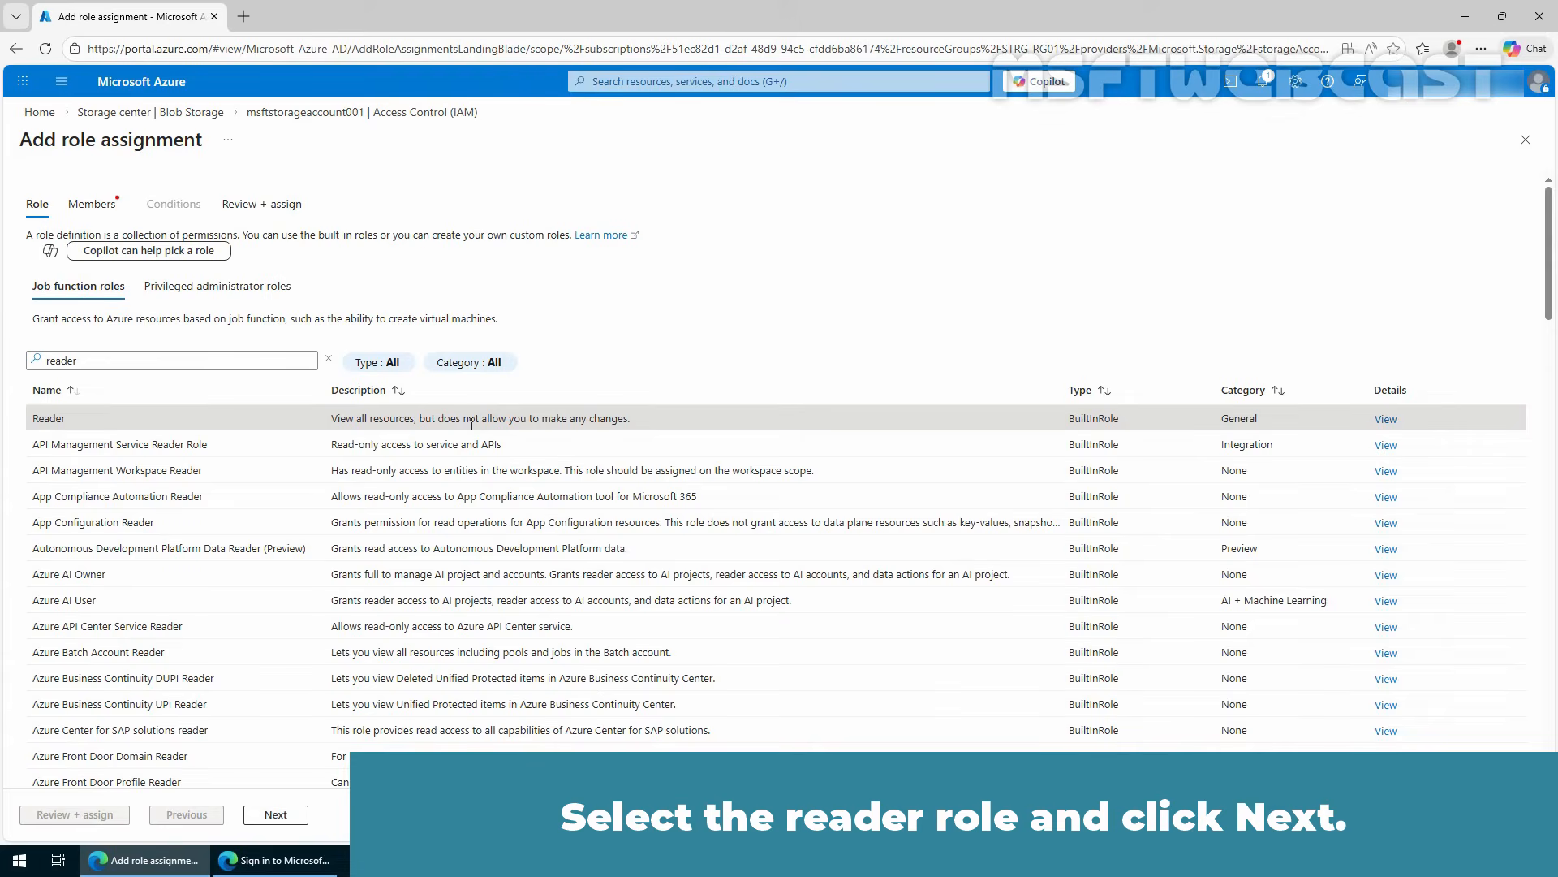
click(276, 814)
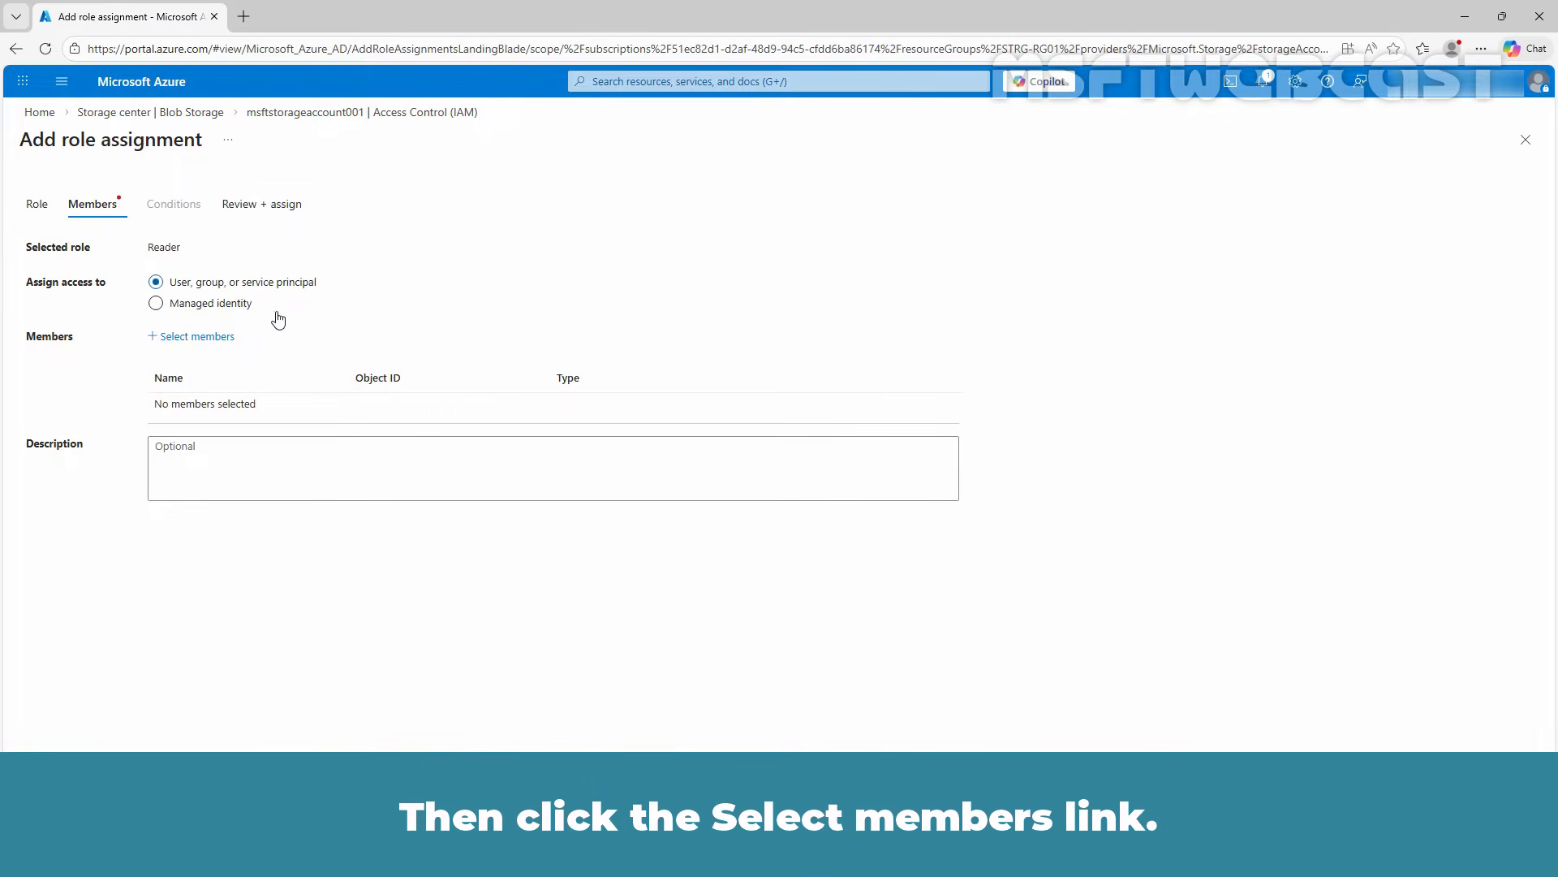
- Select the T-Developers group as member and complete Review + assign for Reader
click(210, 338)
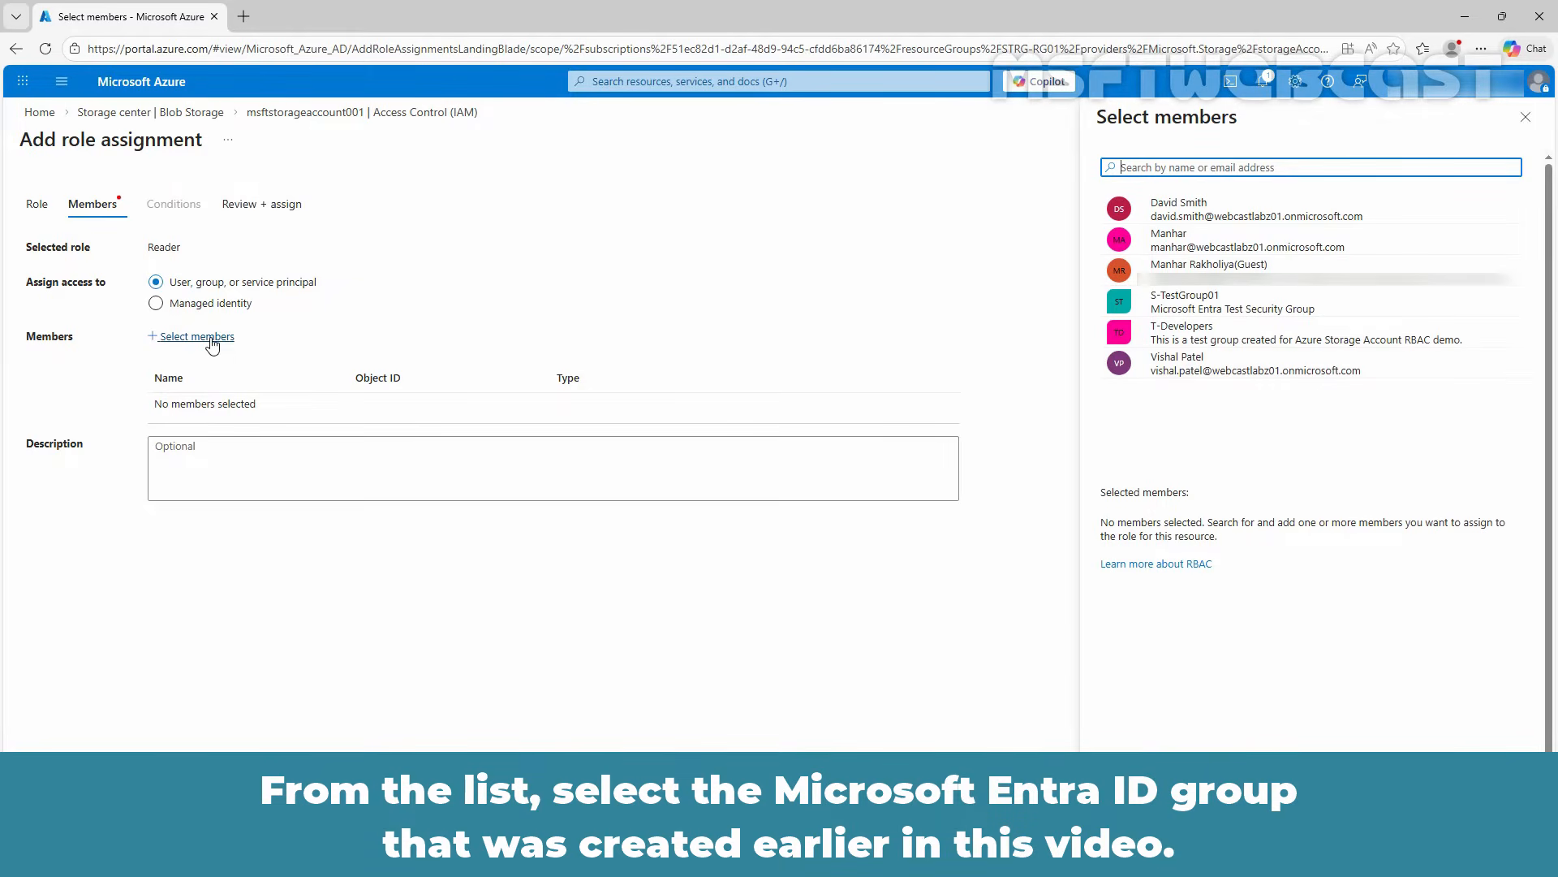
click(1213, 329)
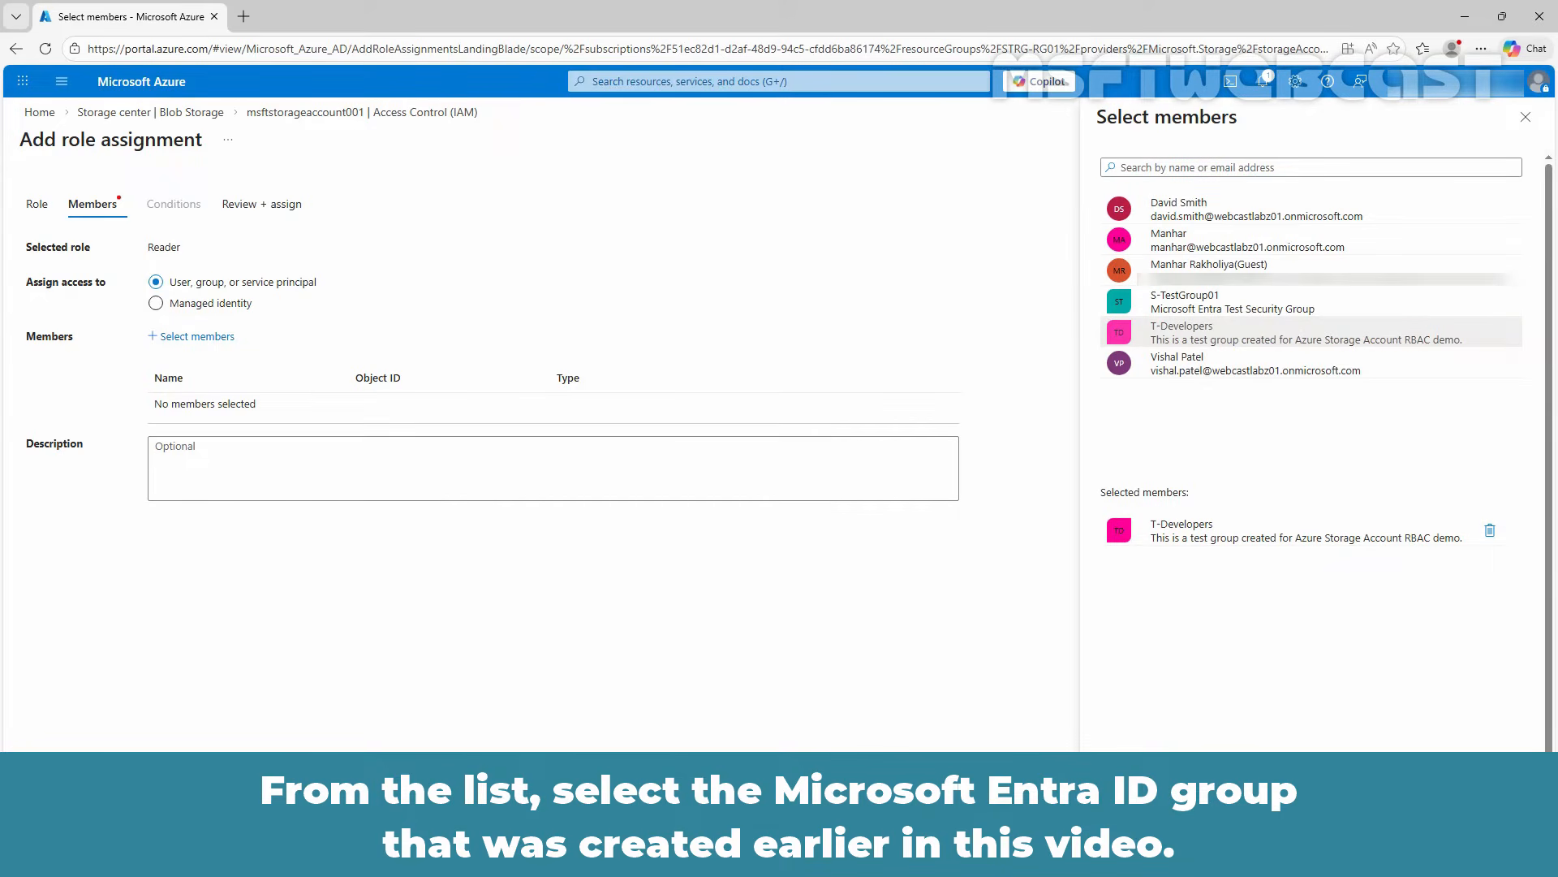
click(1125, 847)
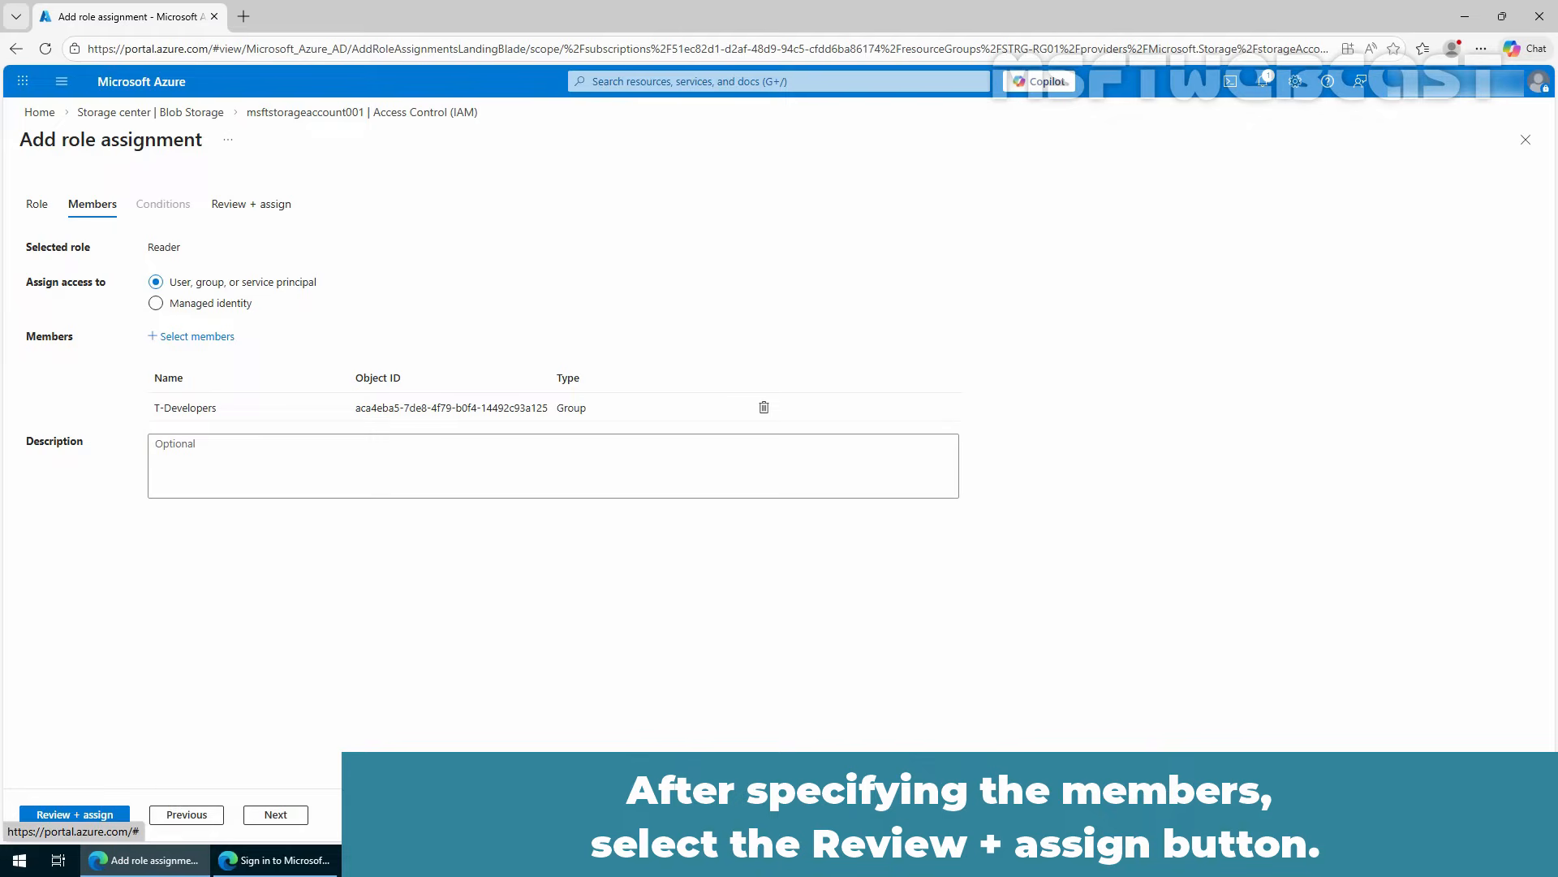
click(68, 815)
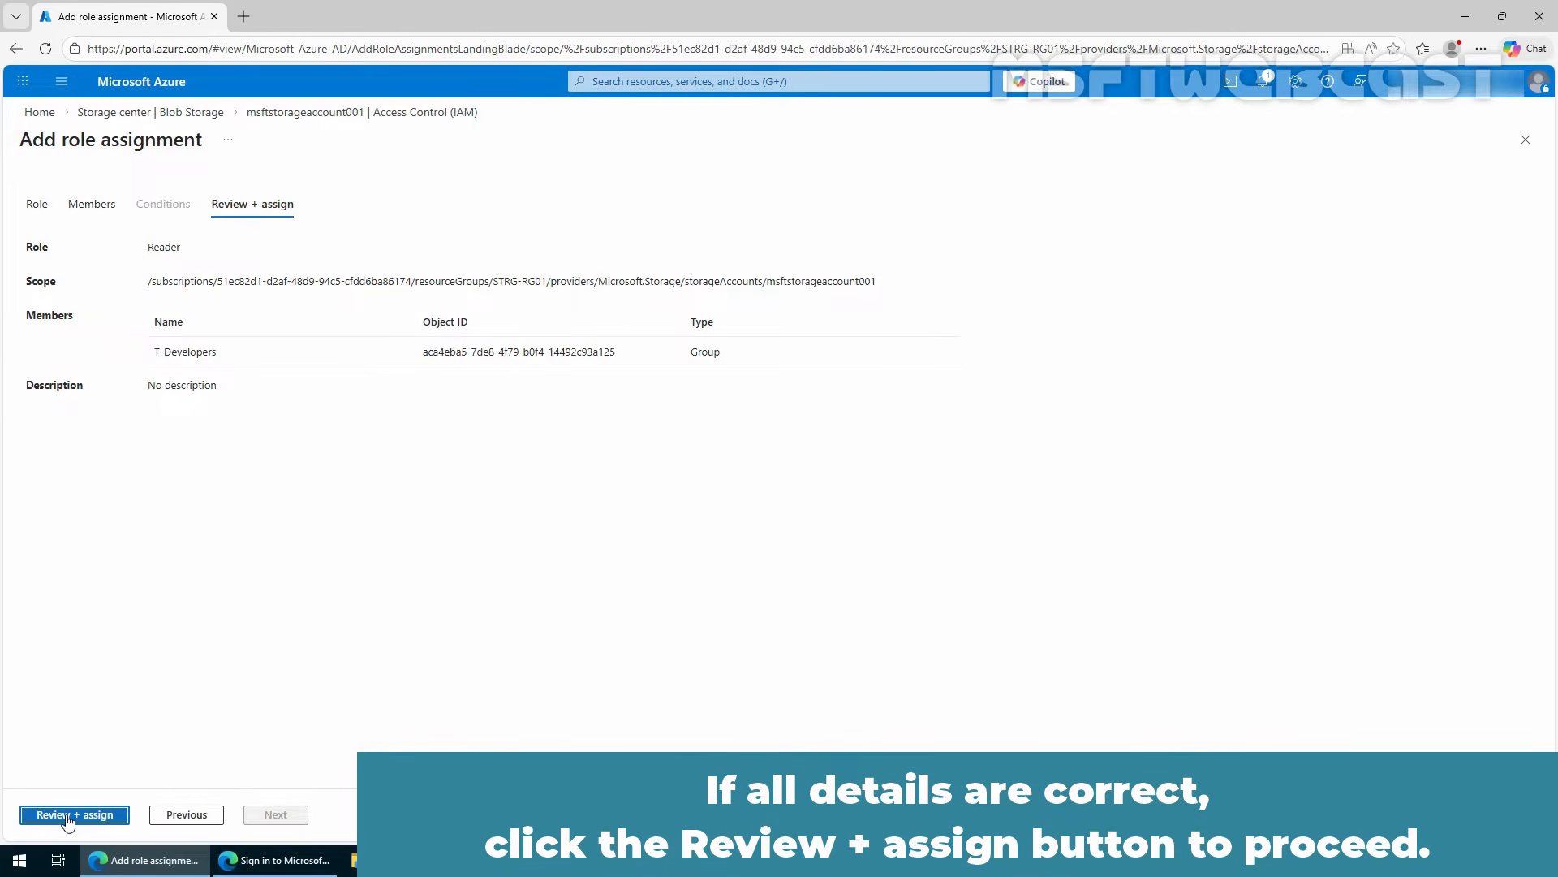
click(68, 814)
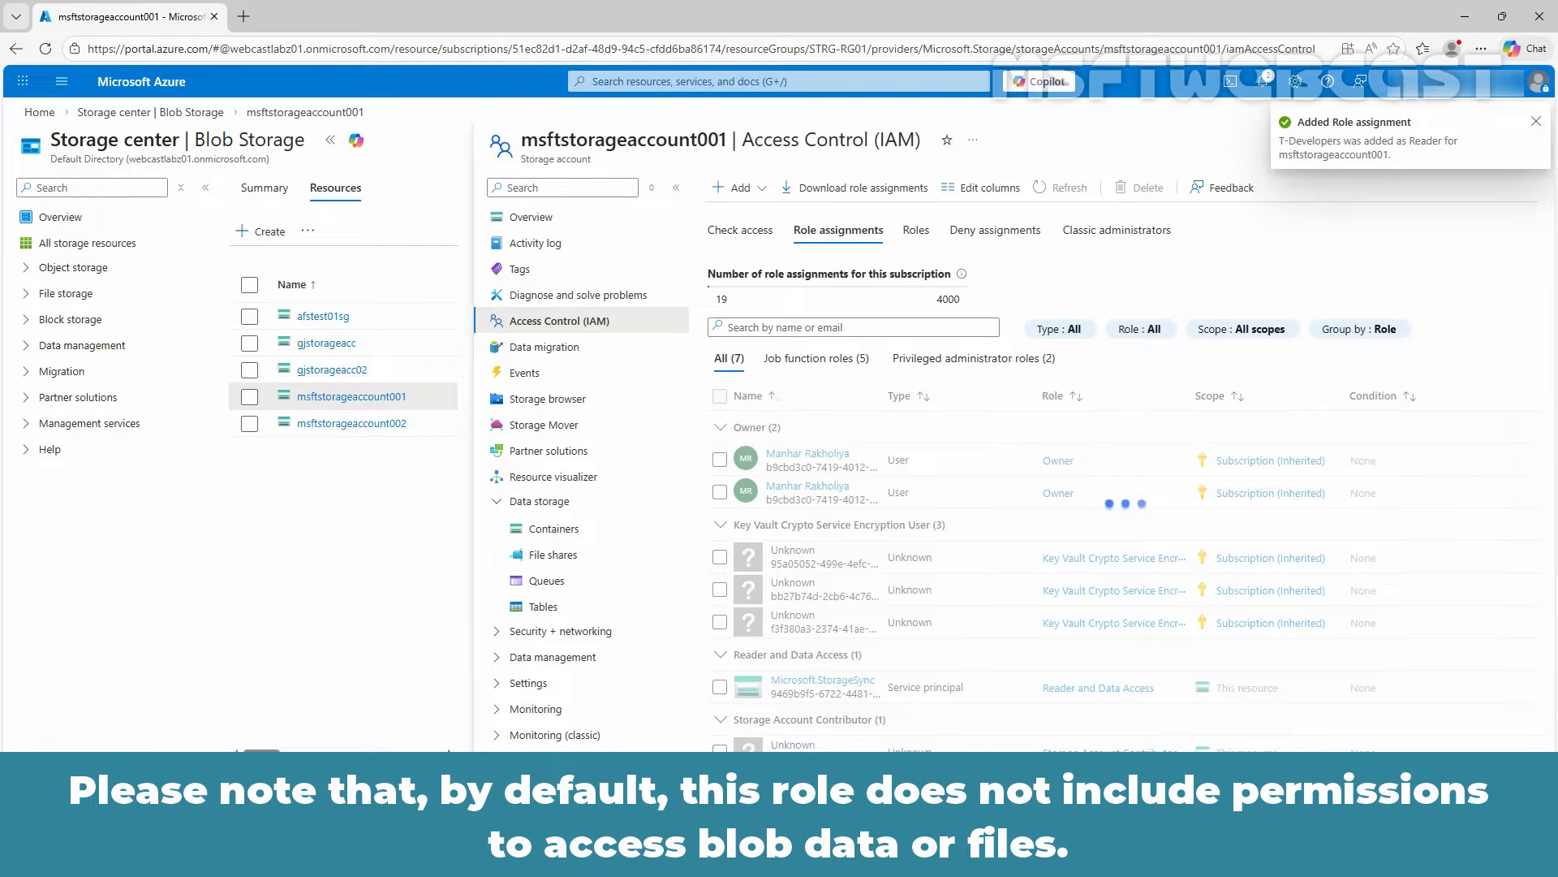
- Begin another role assignment and filter roles by 'storage blob data'
click(739, 188)
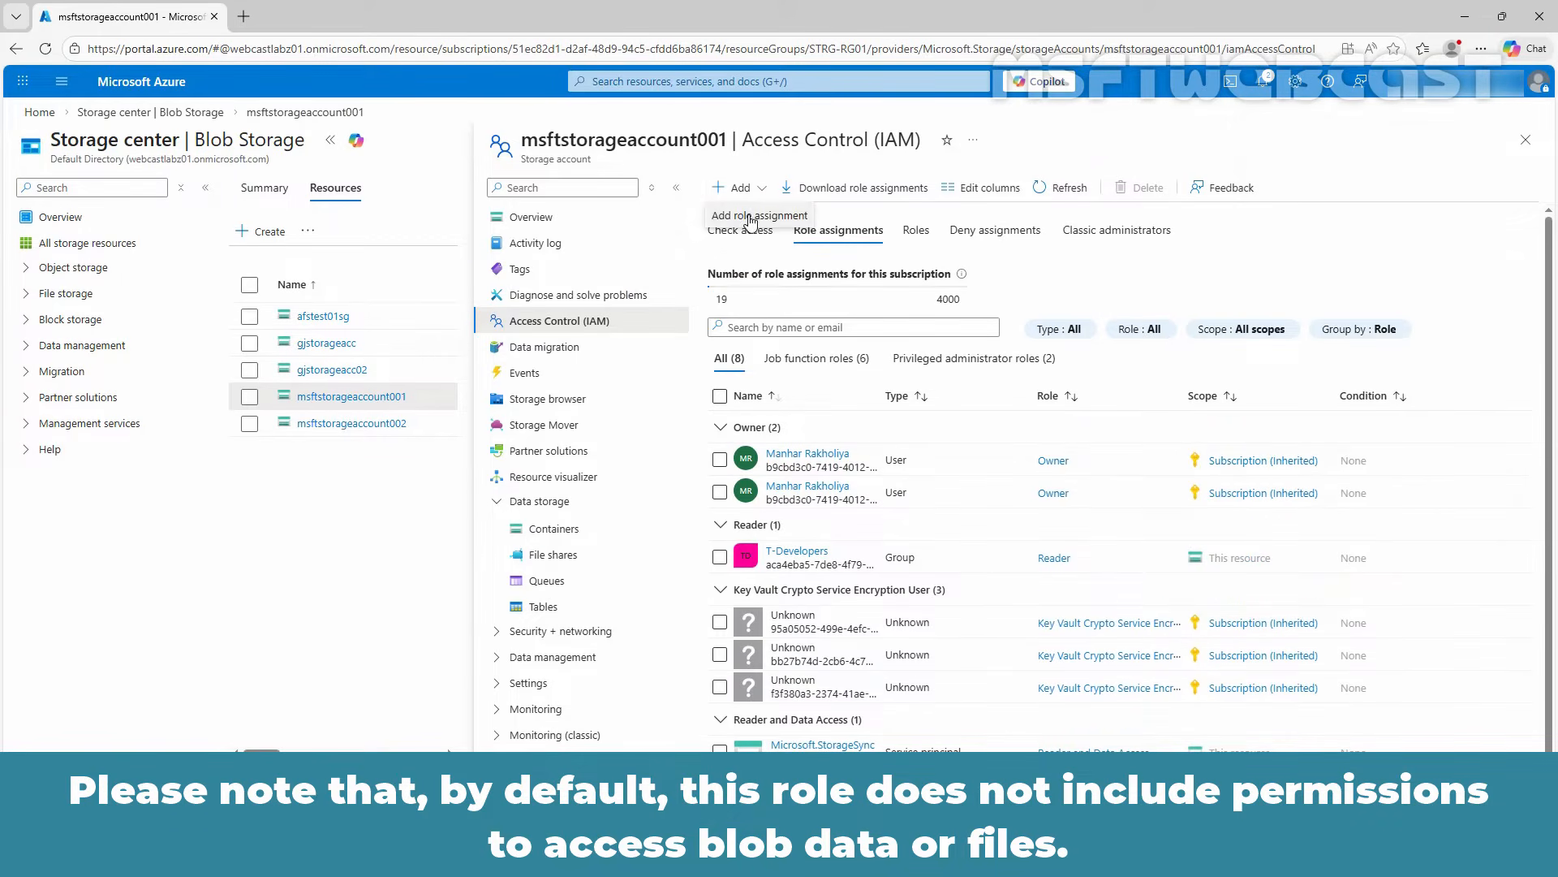
click(739, 216)
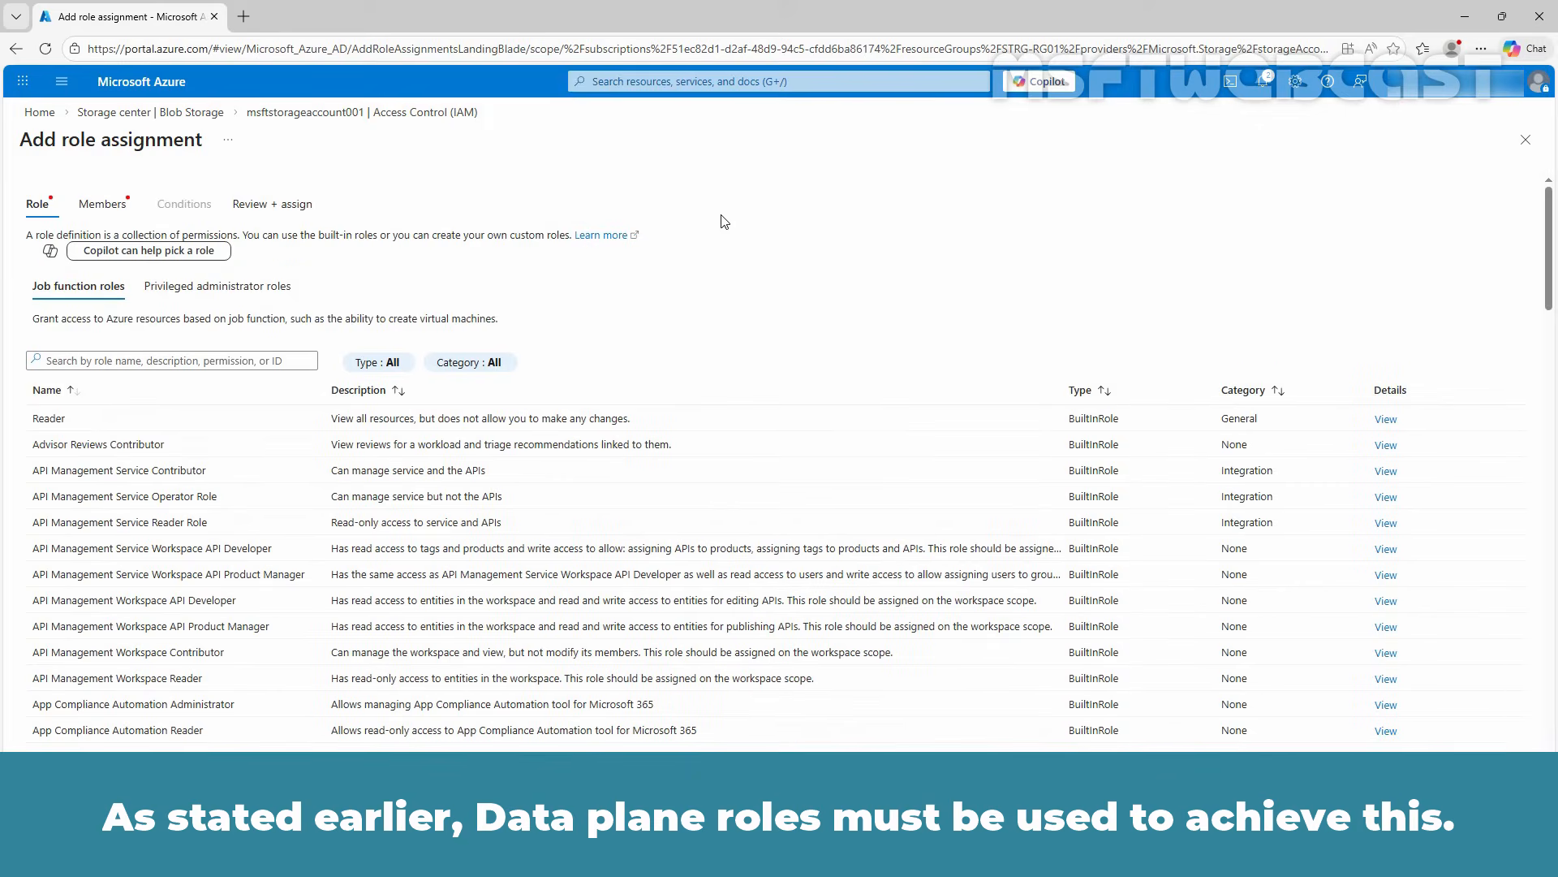
click(196, 359)
text(sto)
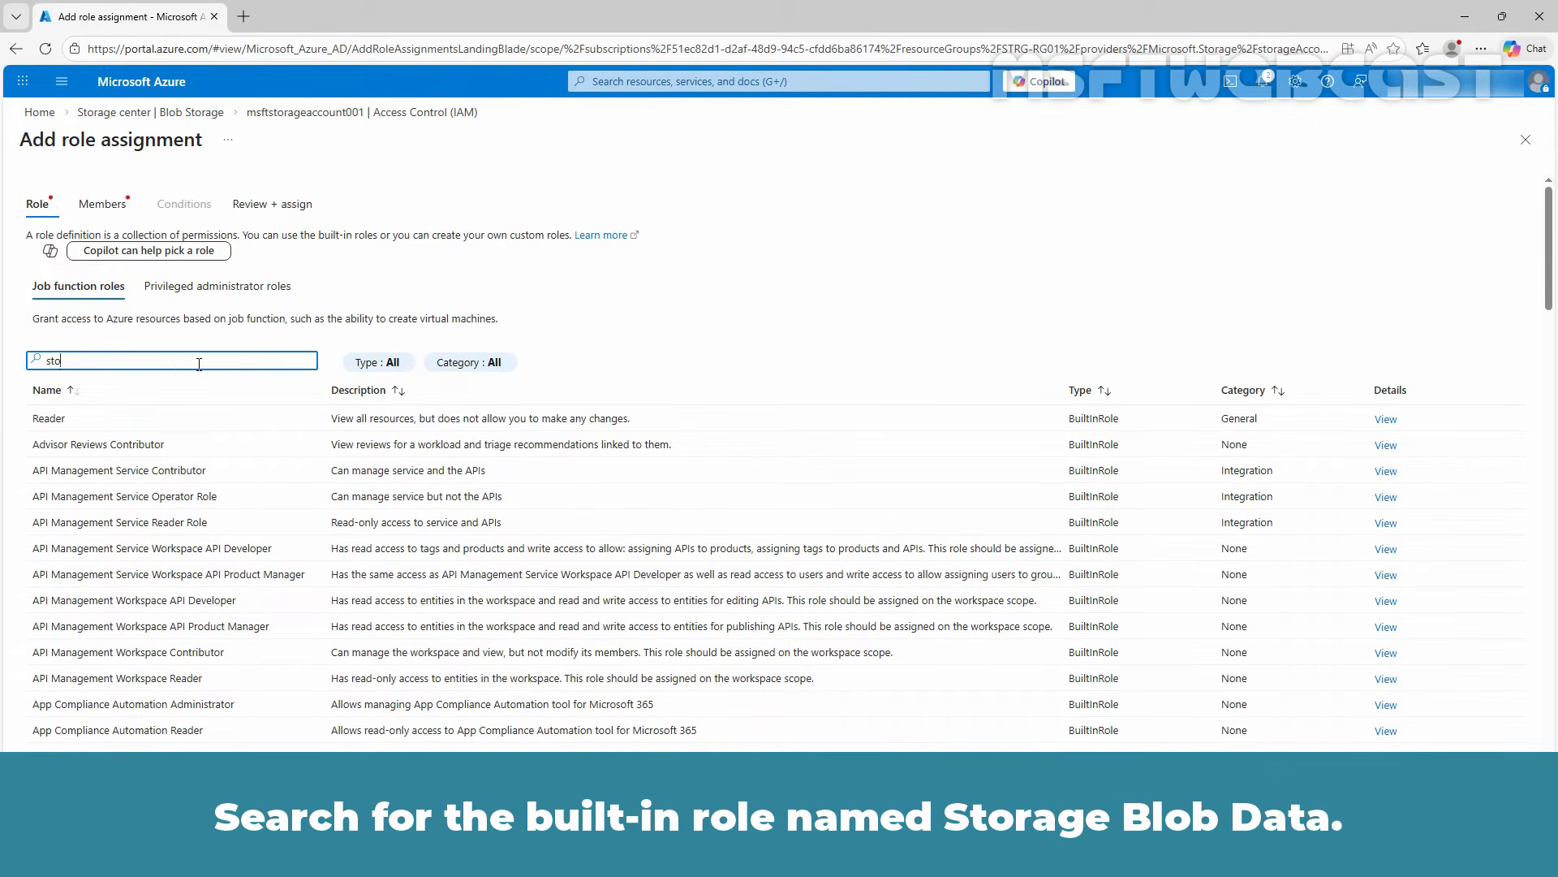
text(rage blob data)
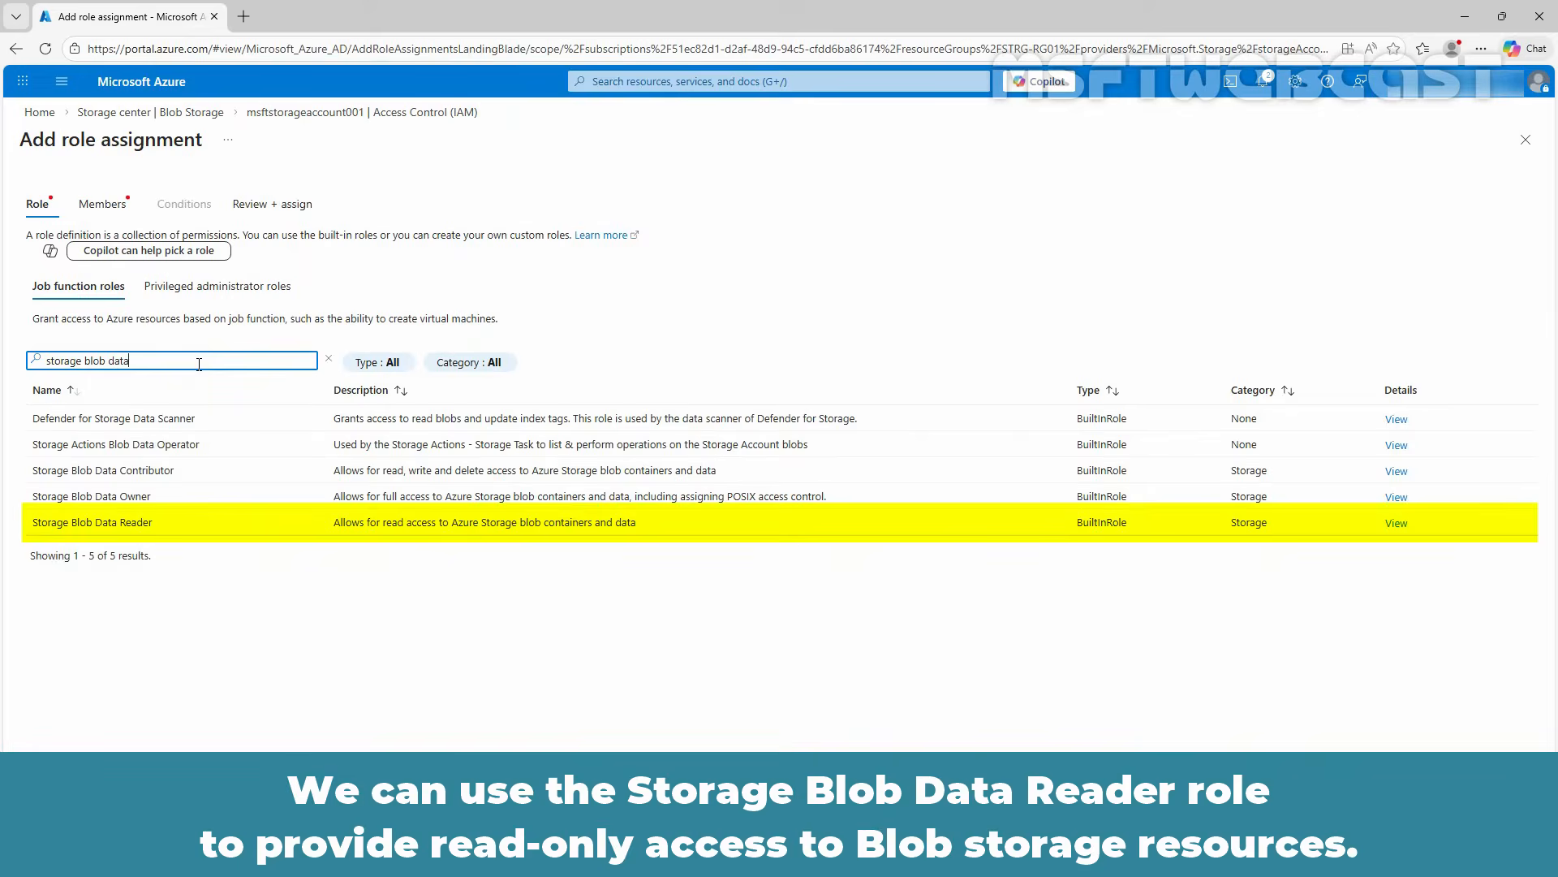
- Compare the Storage Blob Data Reader, Contributor and Owner roles, then choose Storage Blob Data Contributor
click(177, 532)
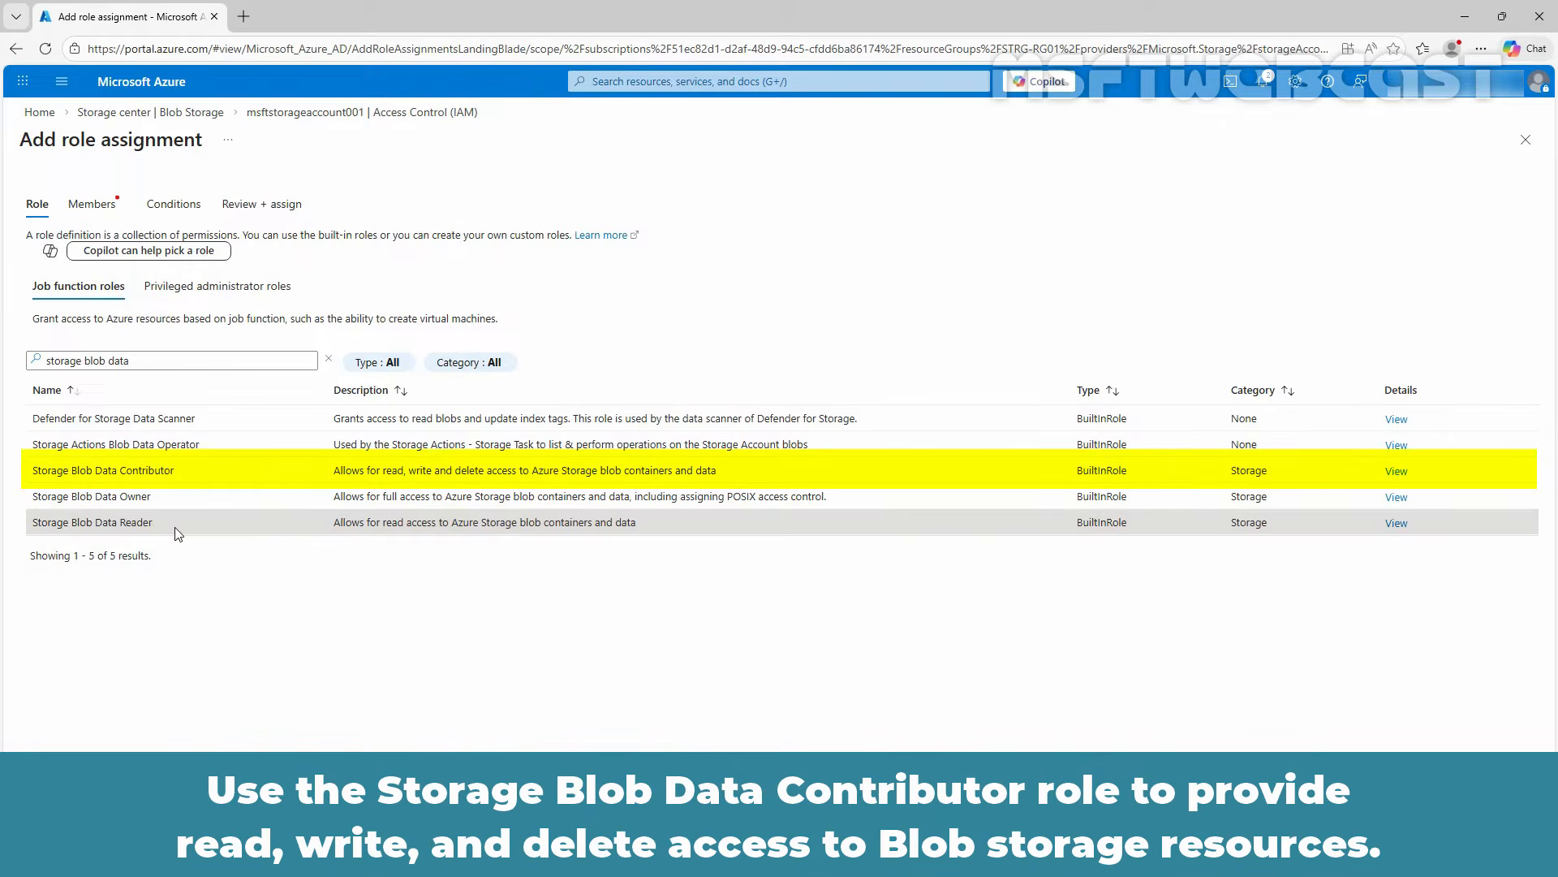
click(170, 470)
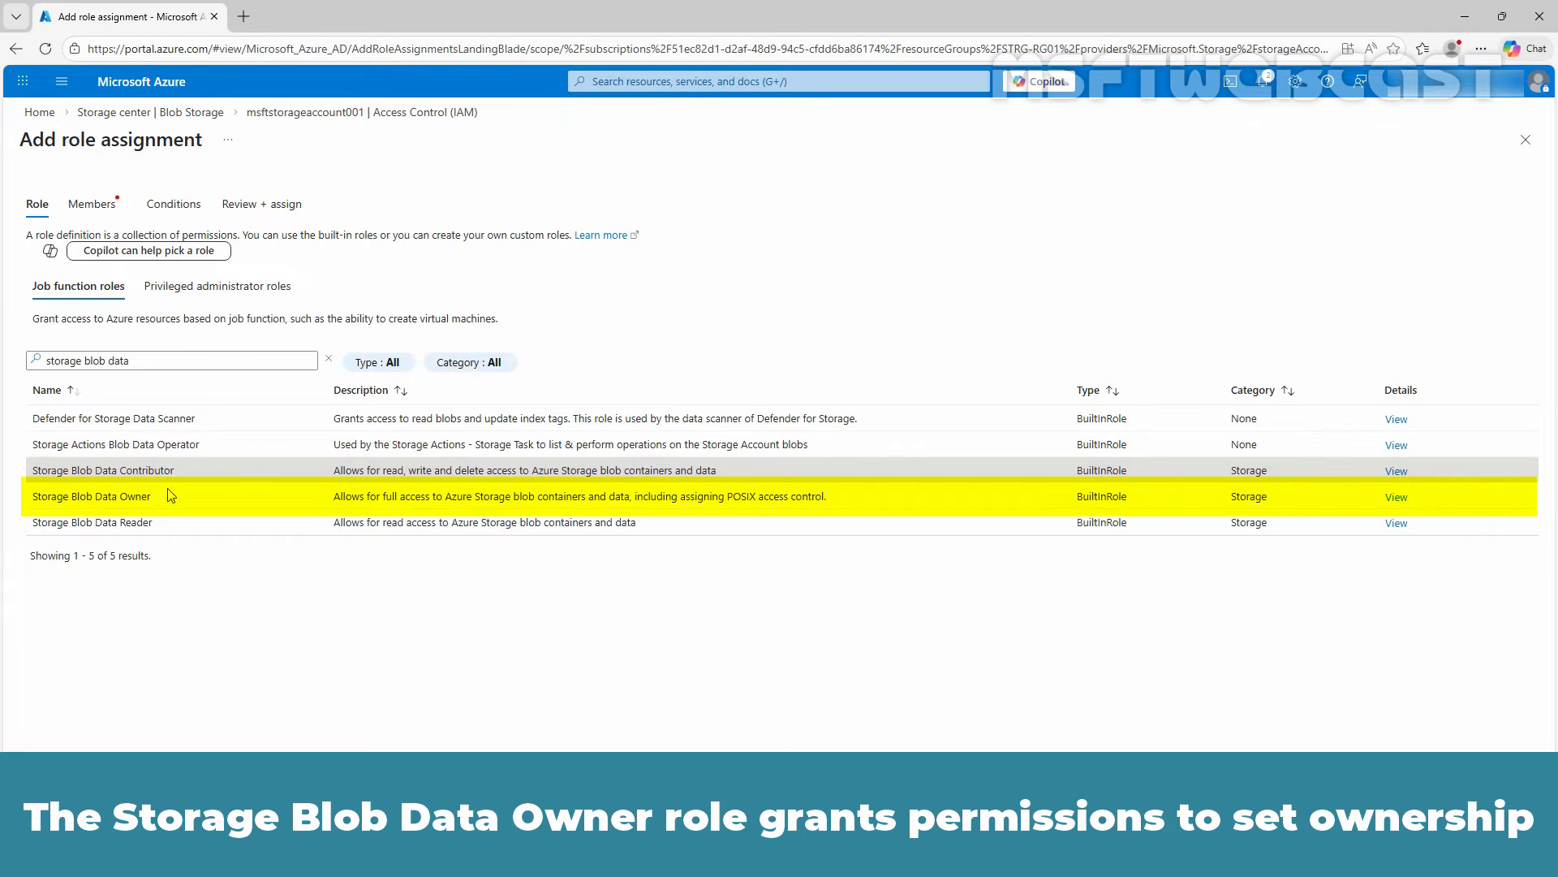
click(170, 497)
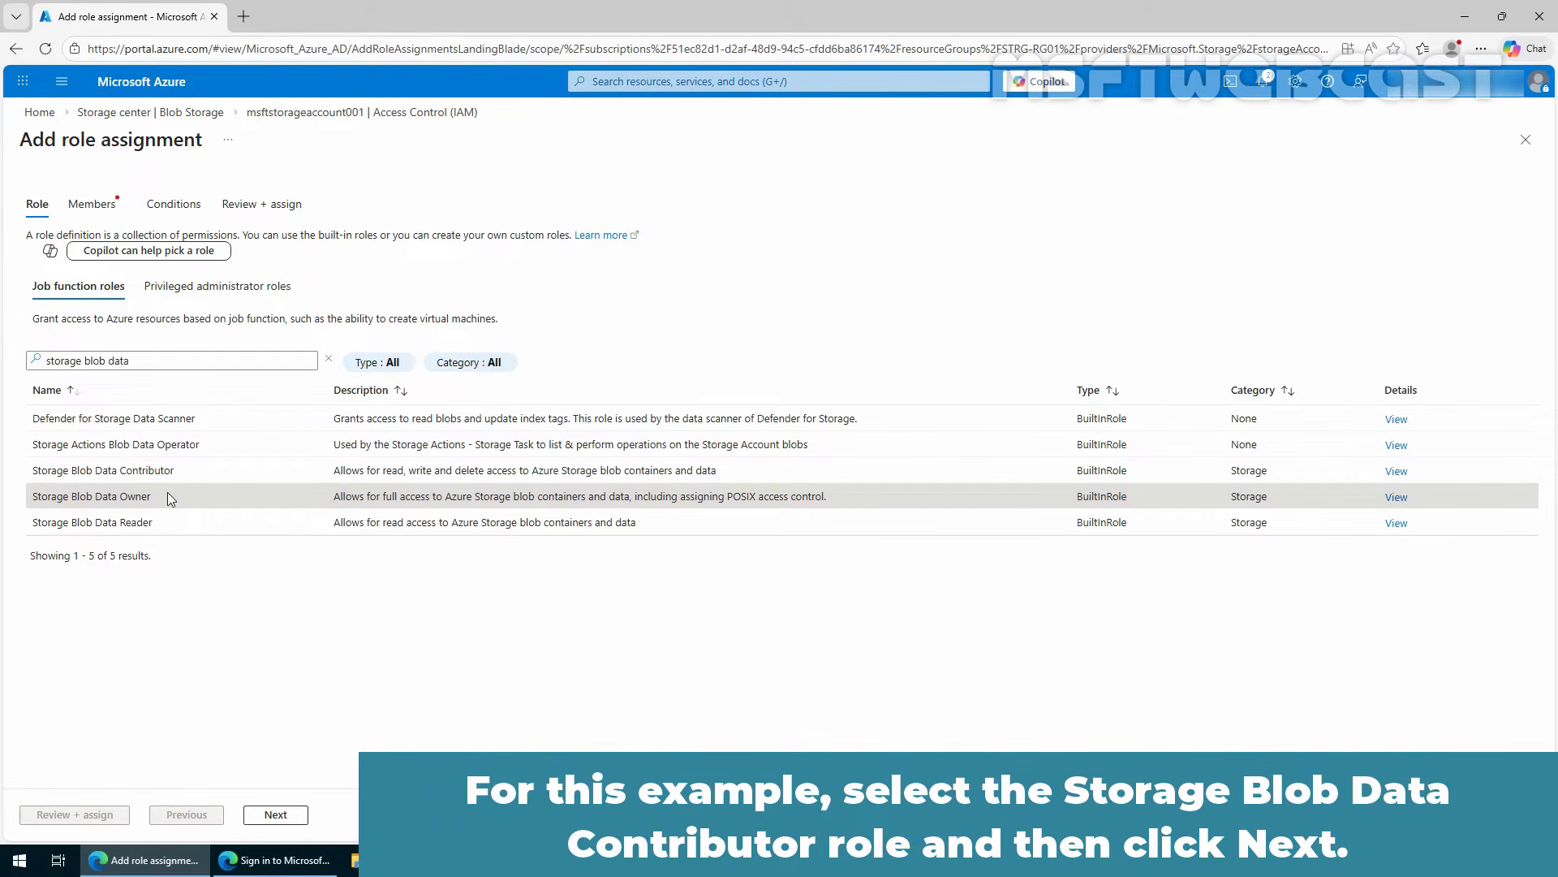
click(162, 471)
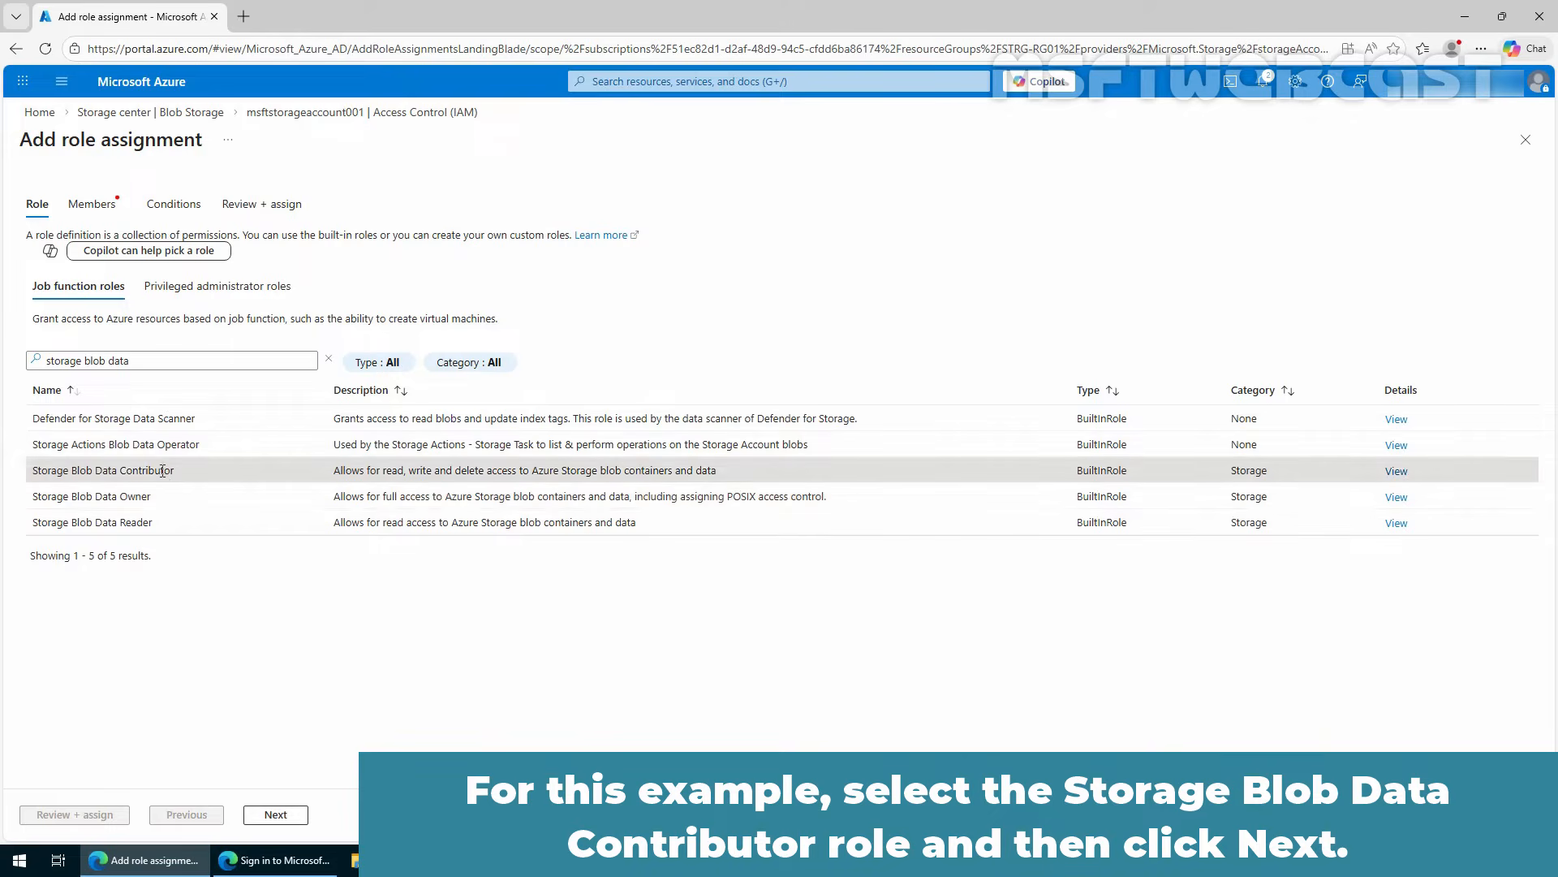
- Pick T-Developers as the member and assign it Storage Blob Data Contributor via Review + assign
click(280, 820)
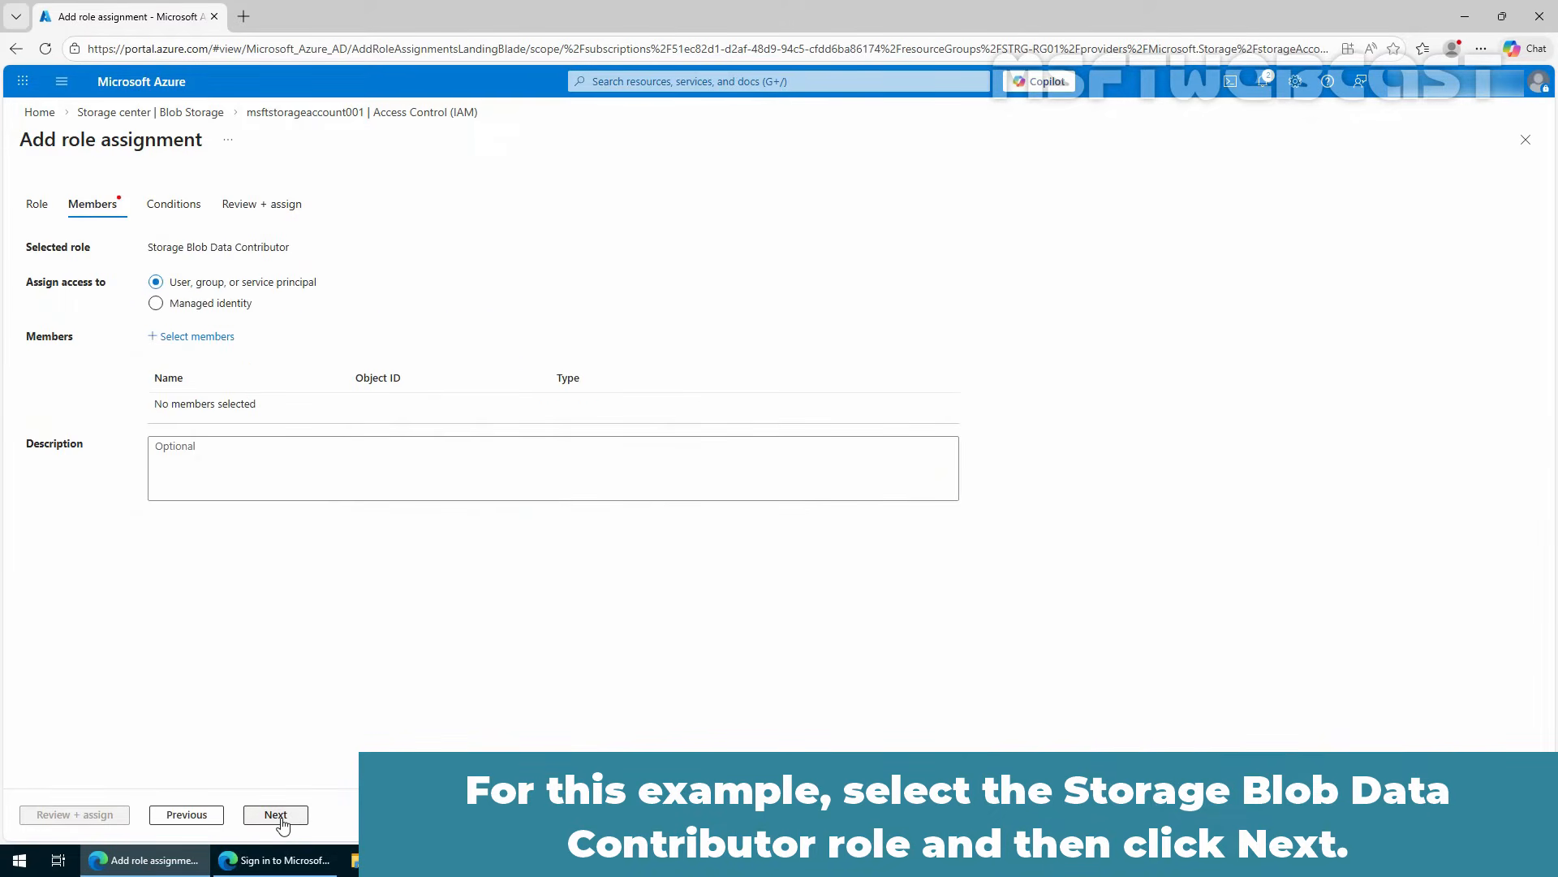
click(215, 337)
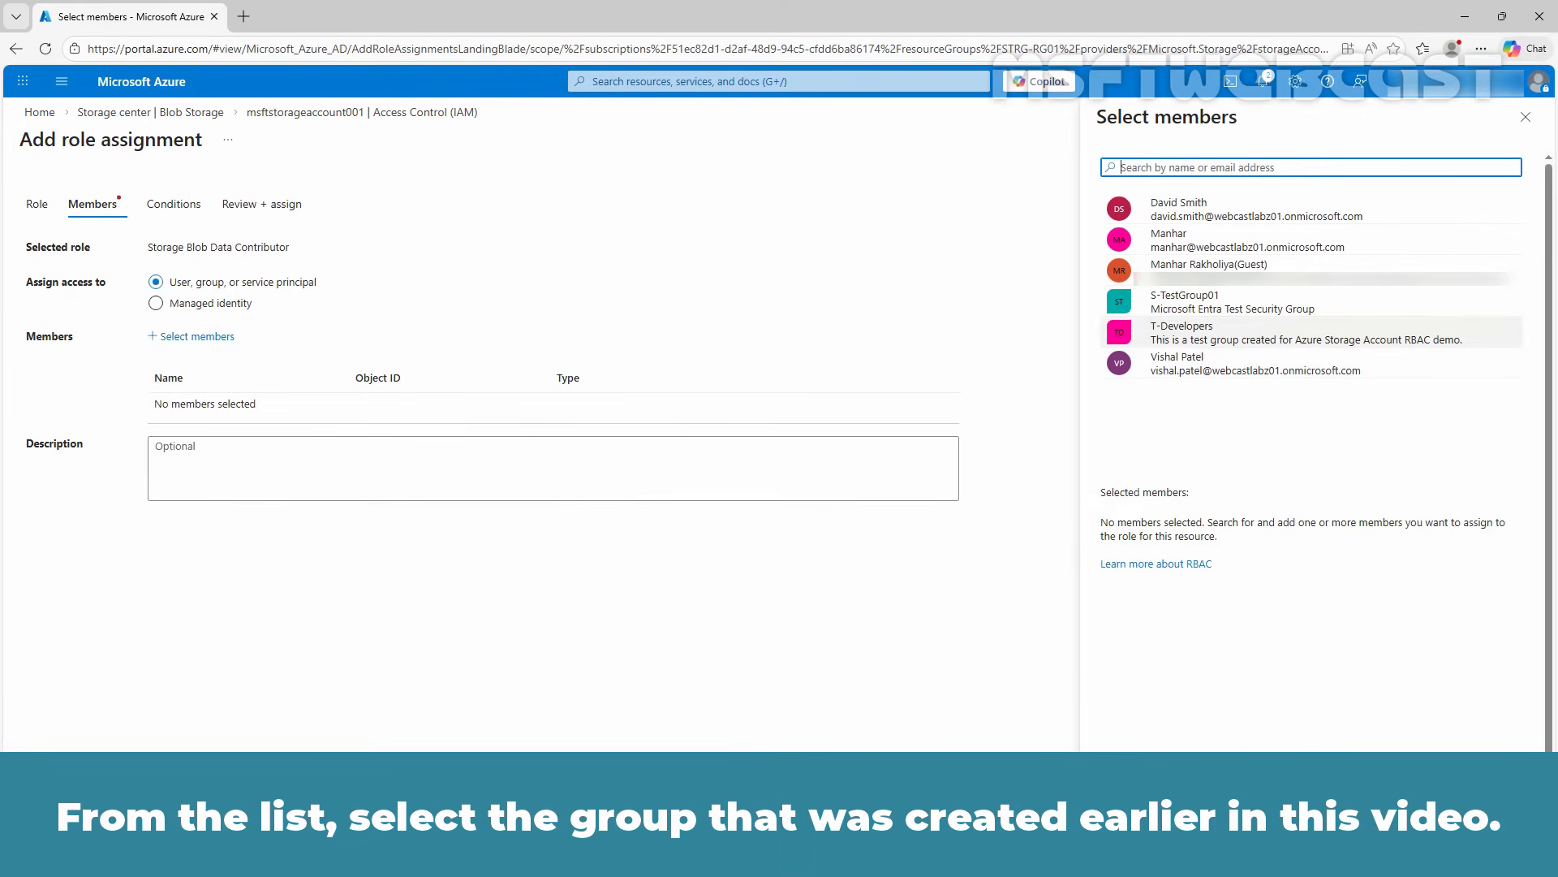
click(1215, 329)
click(1124, 814)
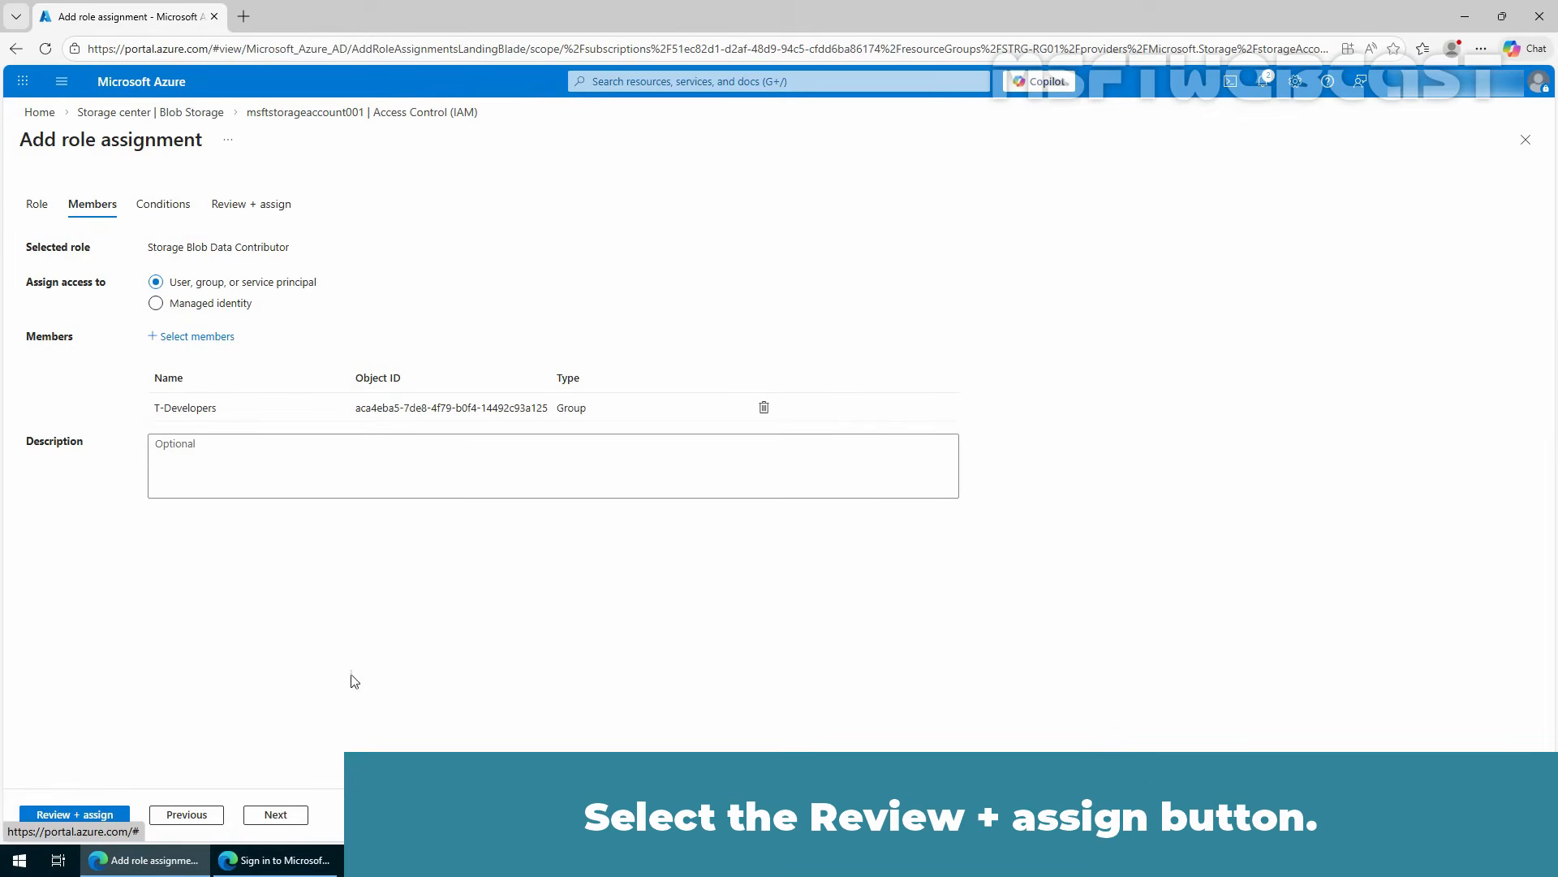
click(74, 814)
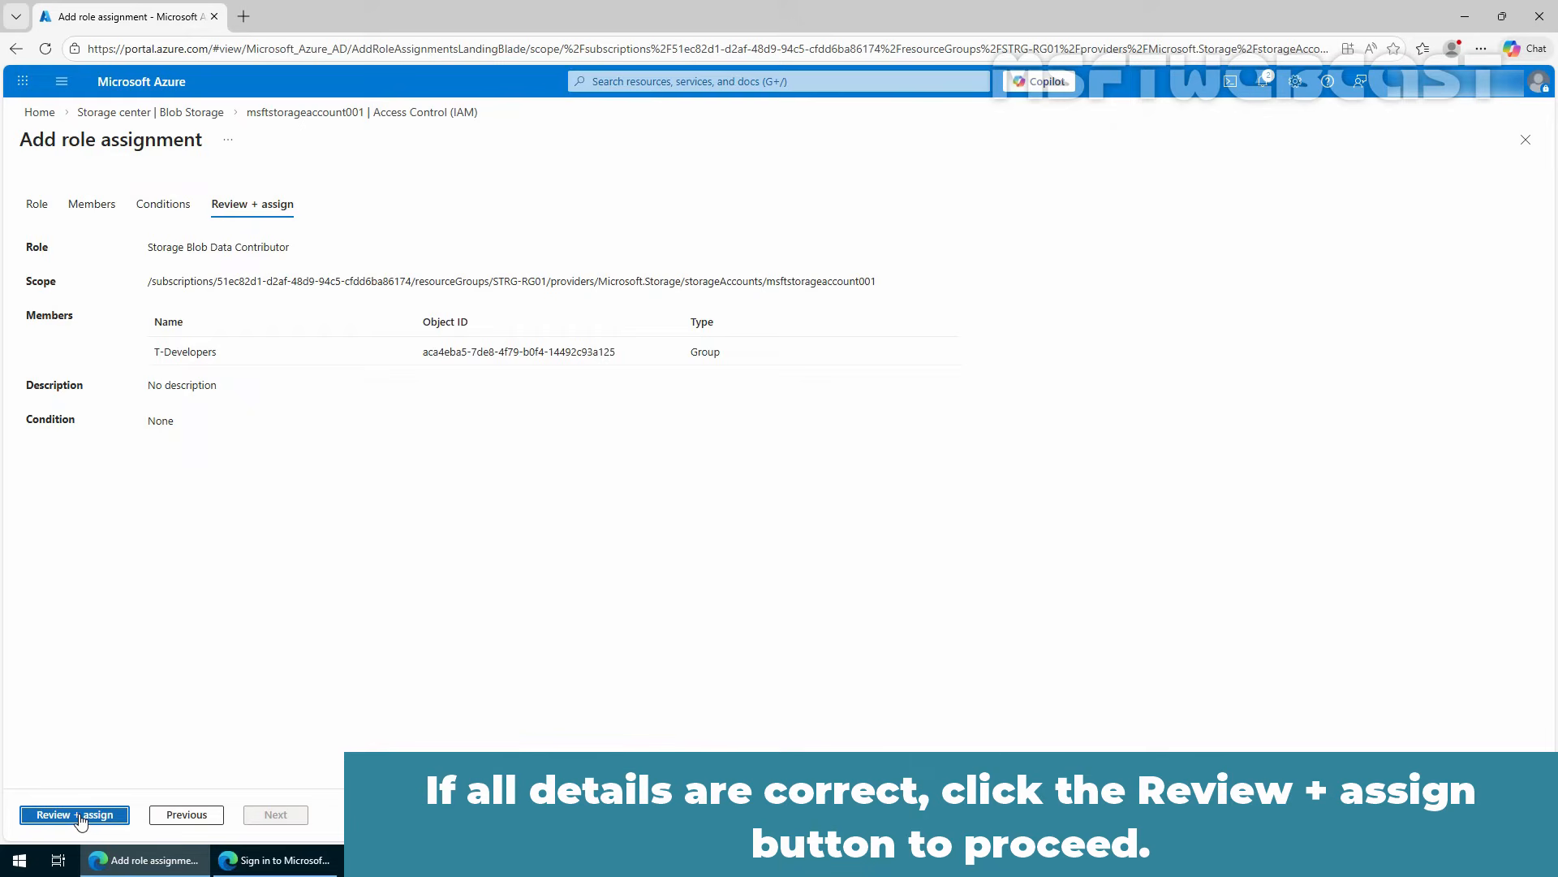
click(78, 818)
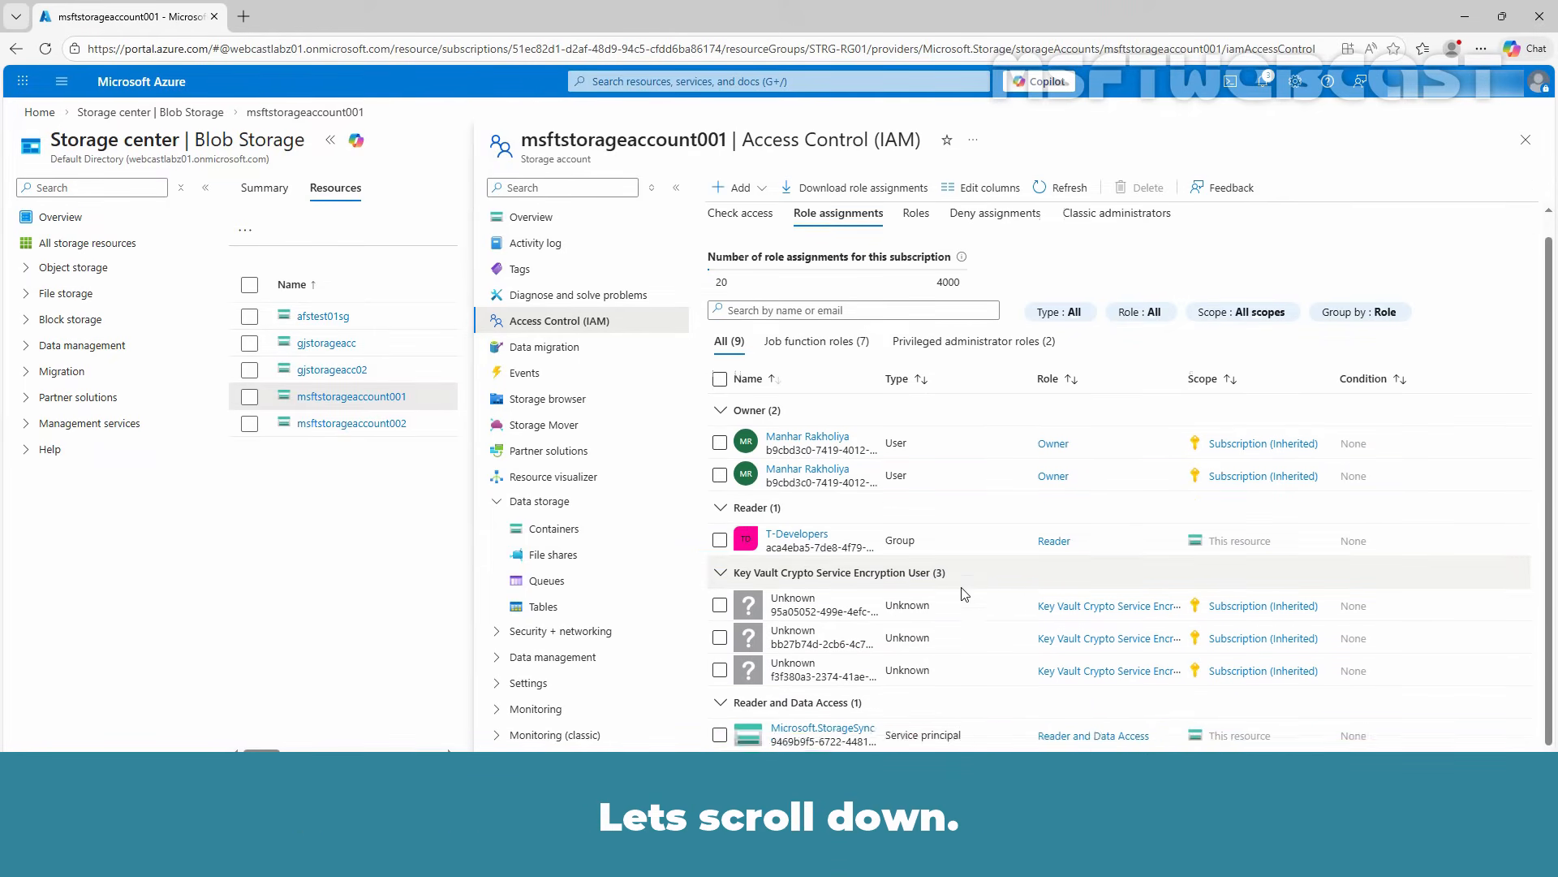
scroll(963, 594, down, 3)
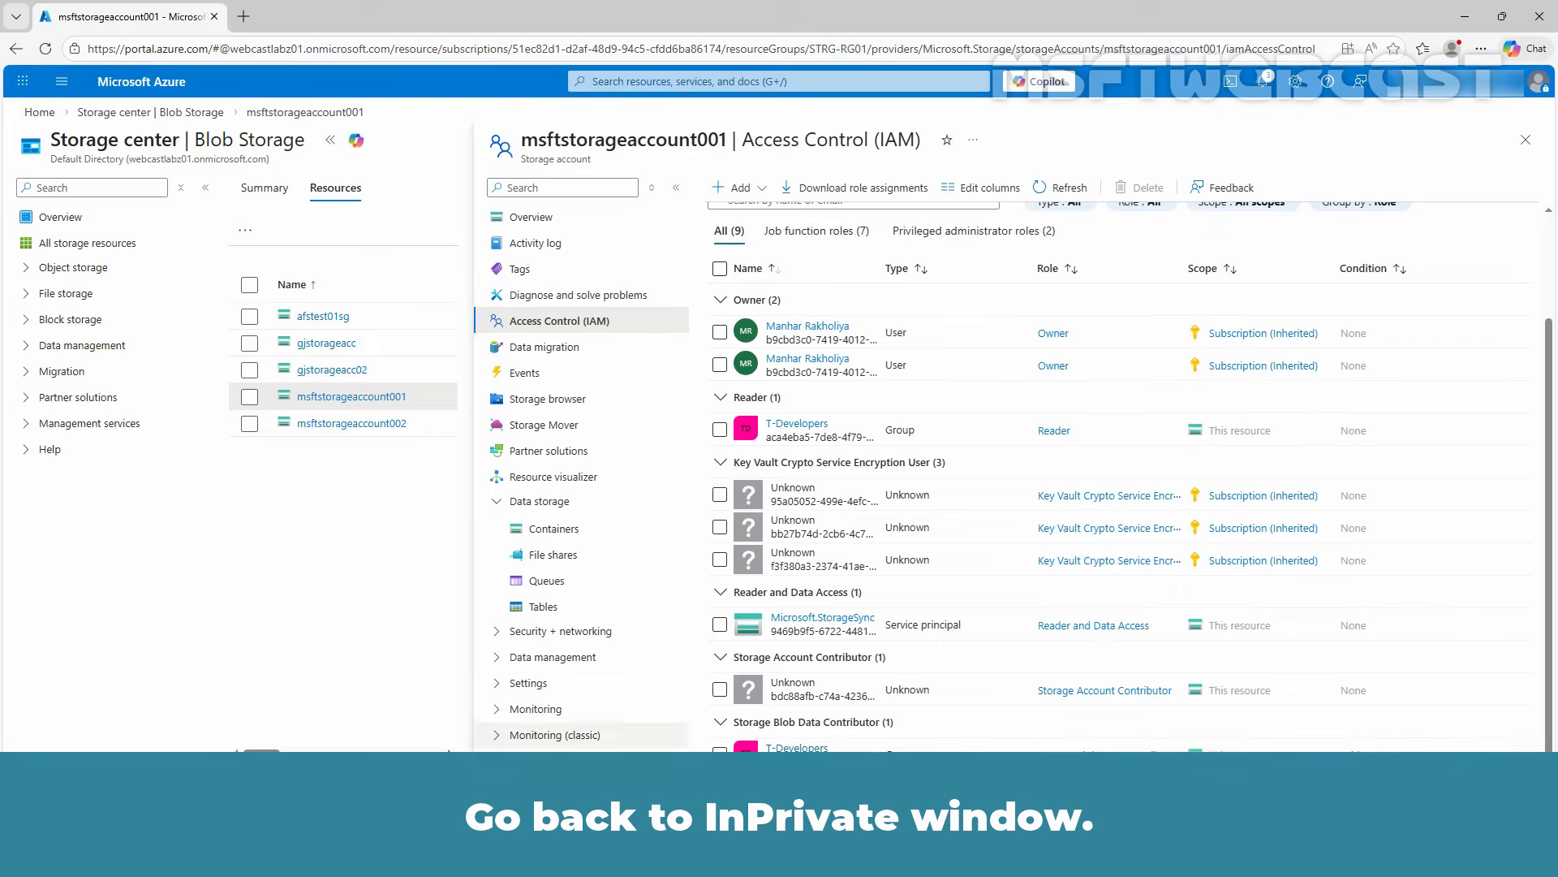
- In the InPrivate window, sign in as the test user with password and verification code, then open msftstorageaccount001
click(650, 857)
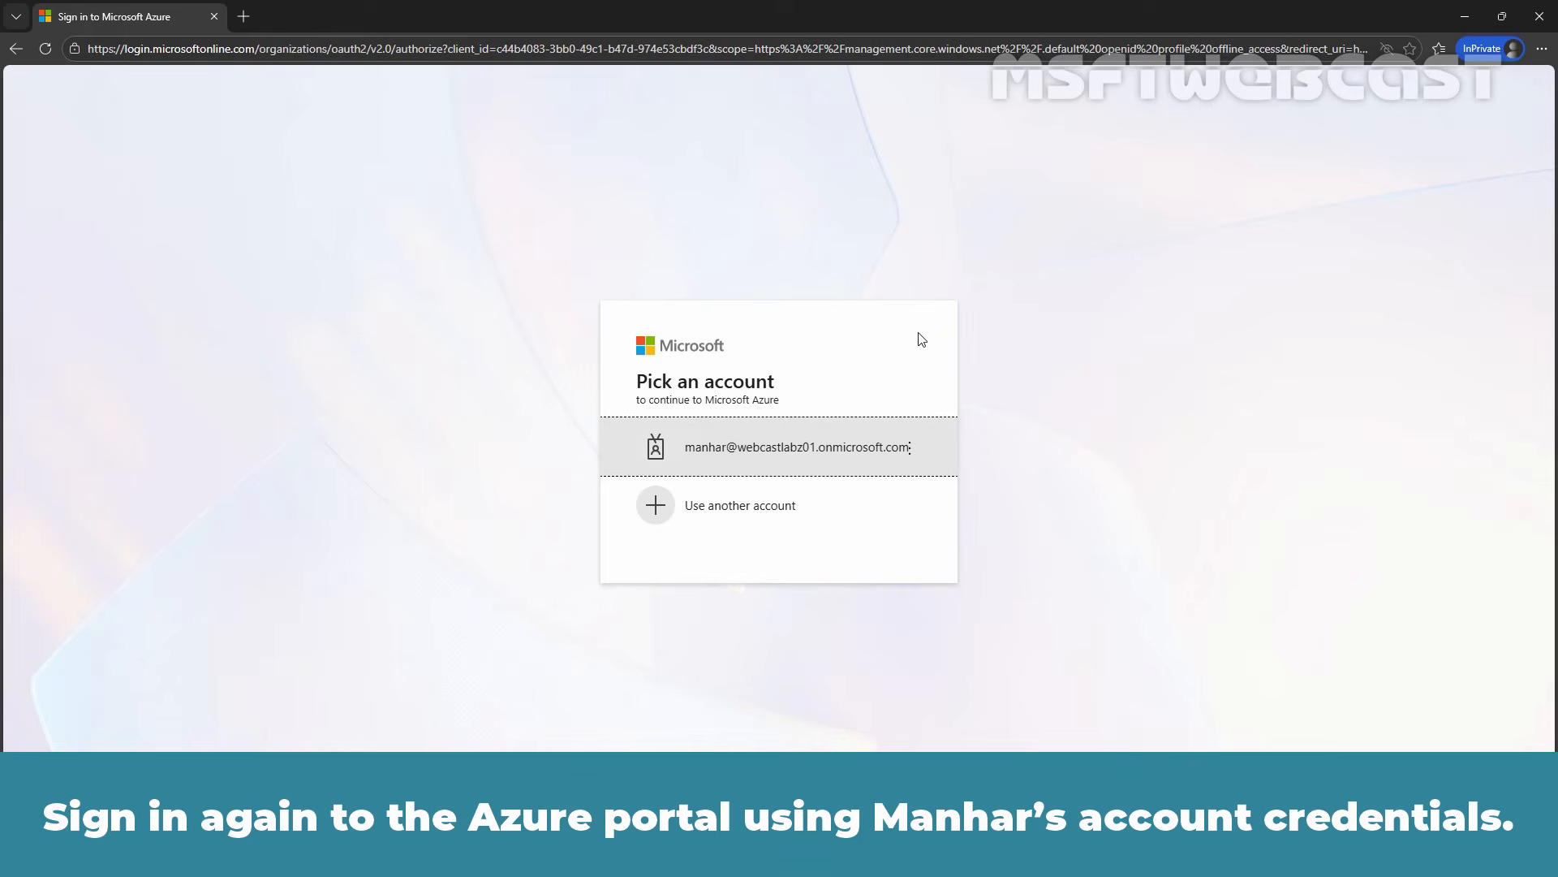
click(825, 453)
text(••••••••••)
click(871, 528)
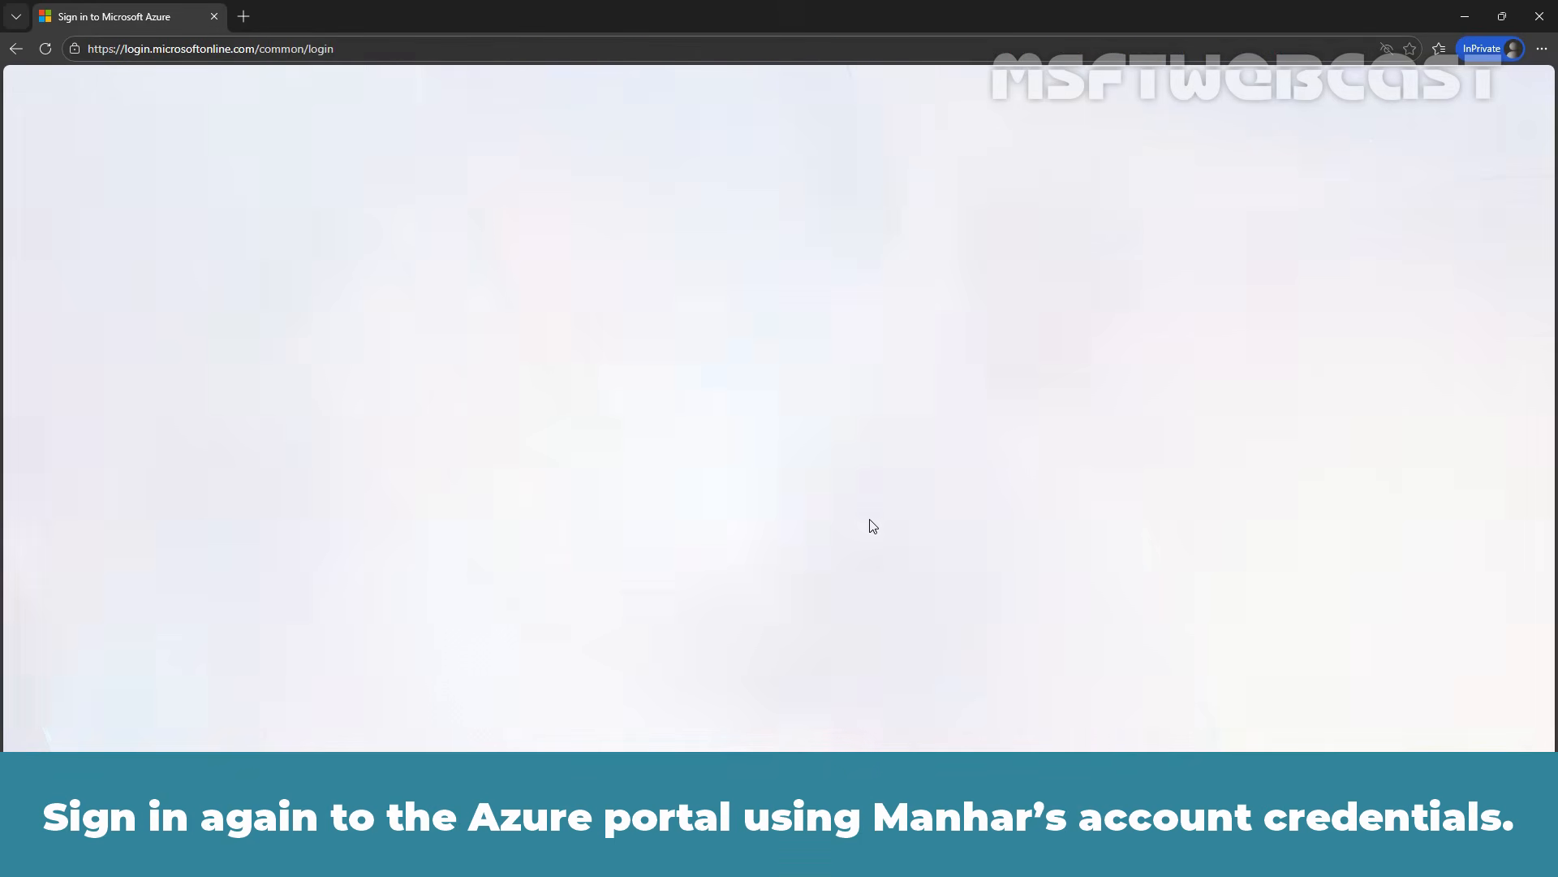
click(877, 552)
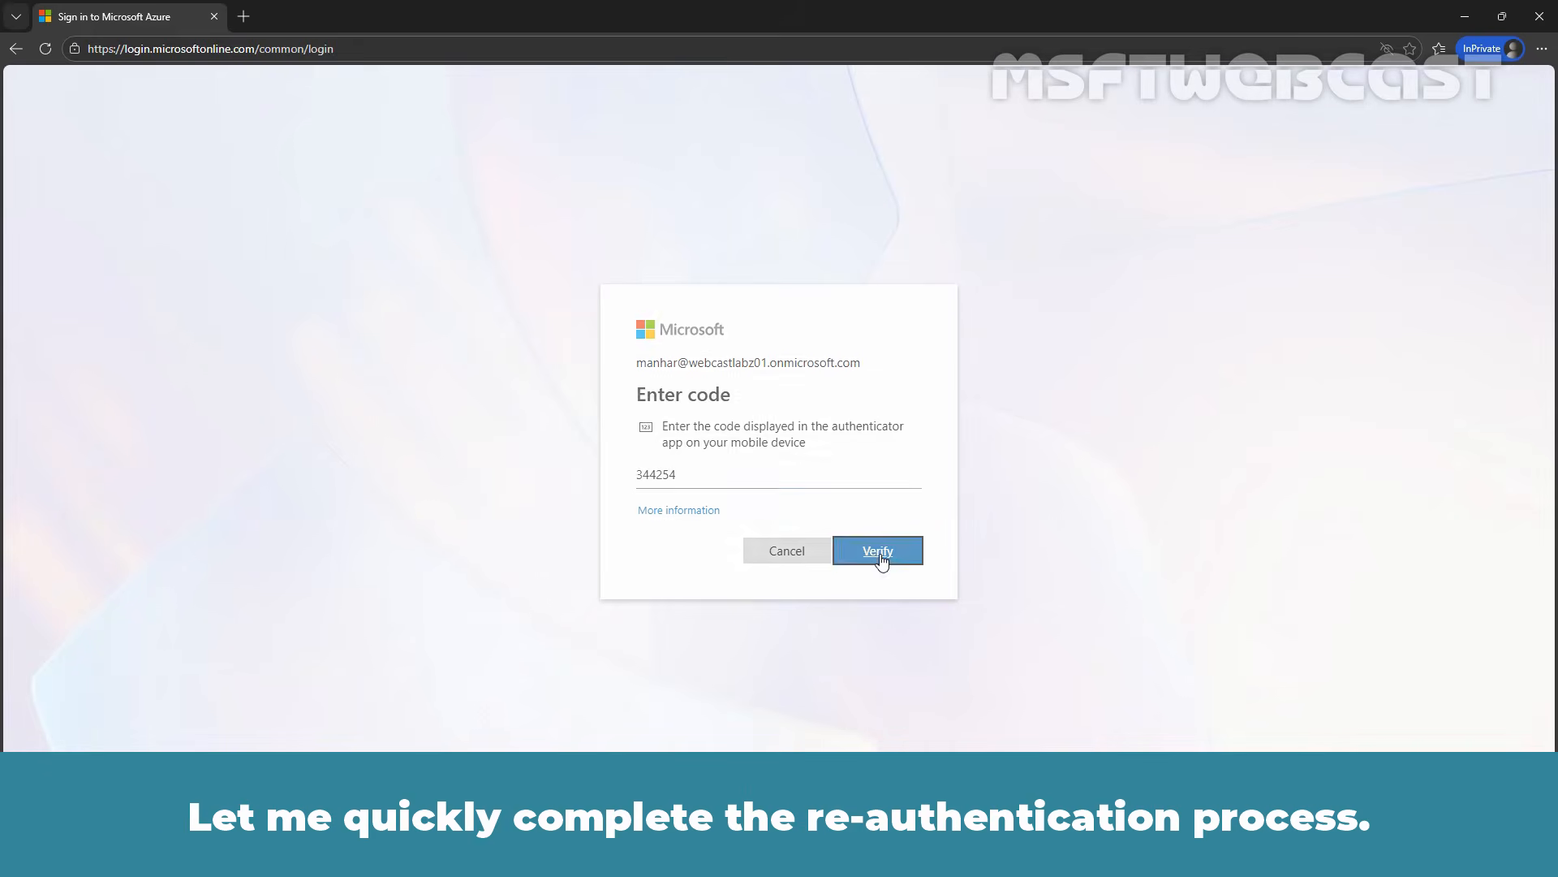
click(879, 541)
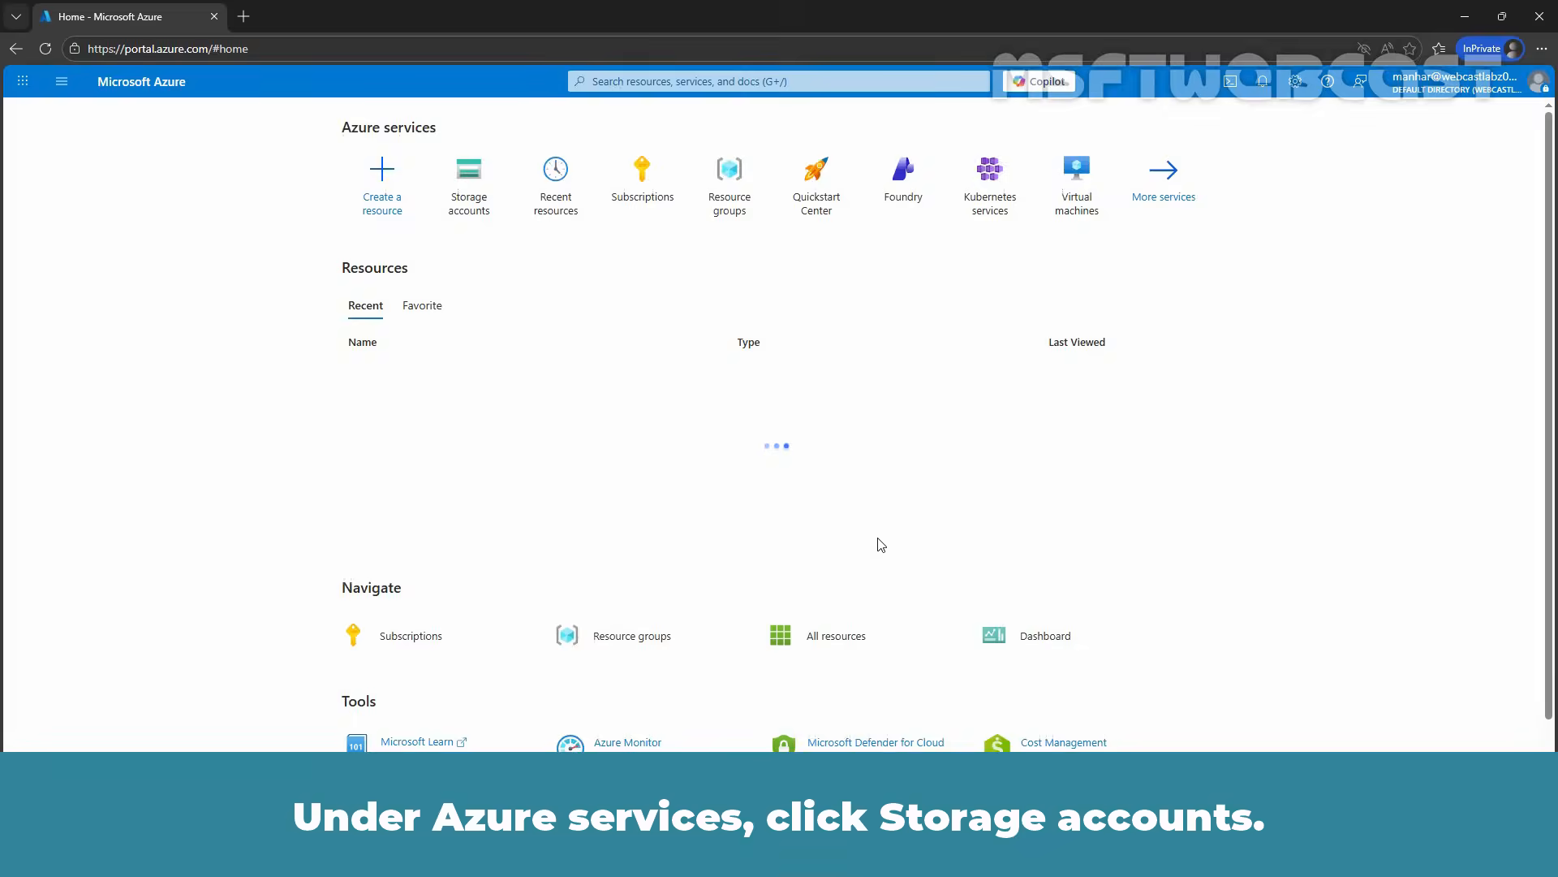
click(505, 190)
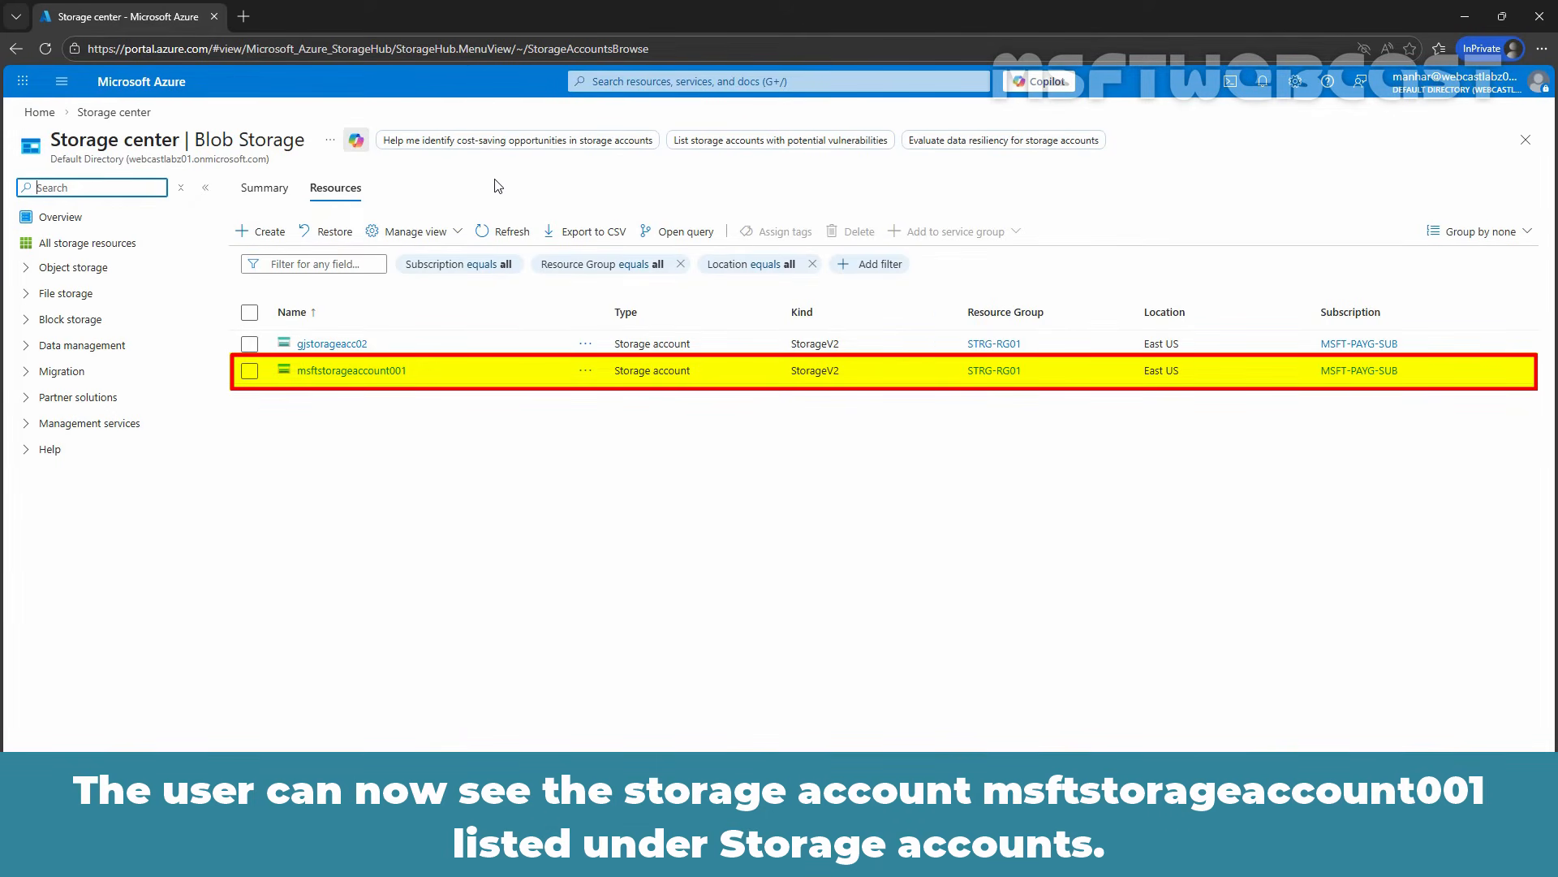
click(373, 371)
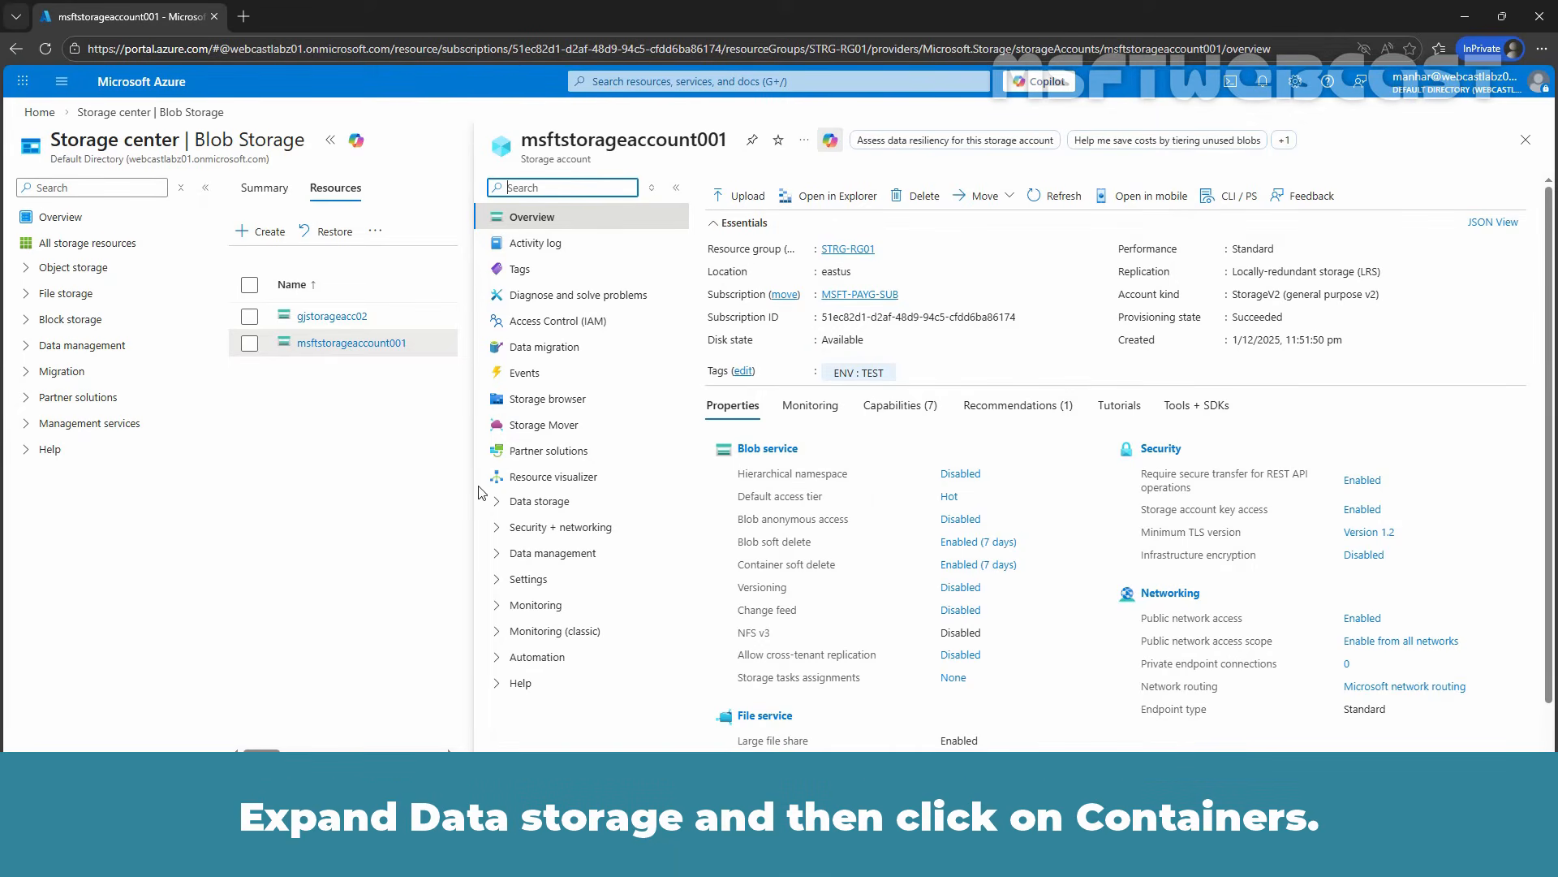
- Add a container named m-container under the account's Data storage Containers
click(497, 504)
click(554, 531)
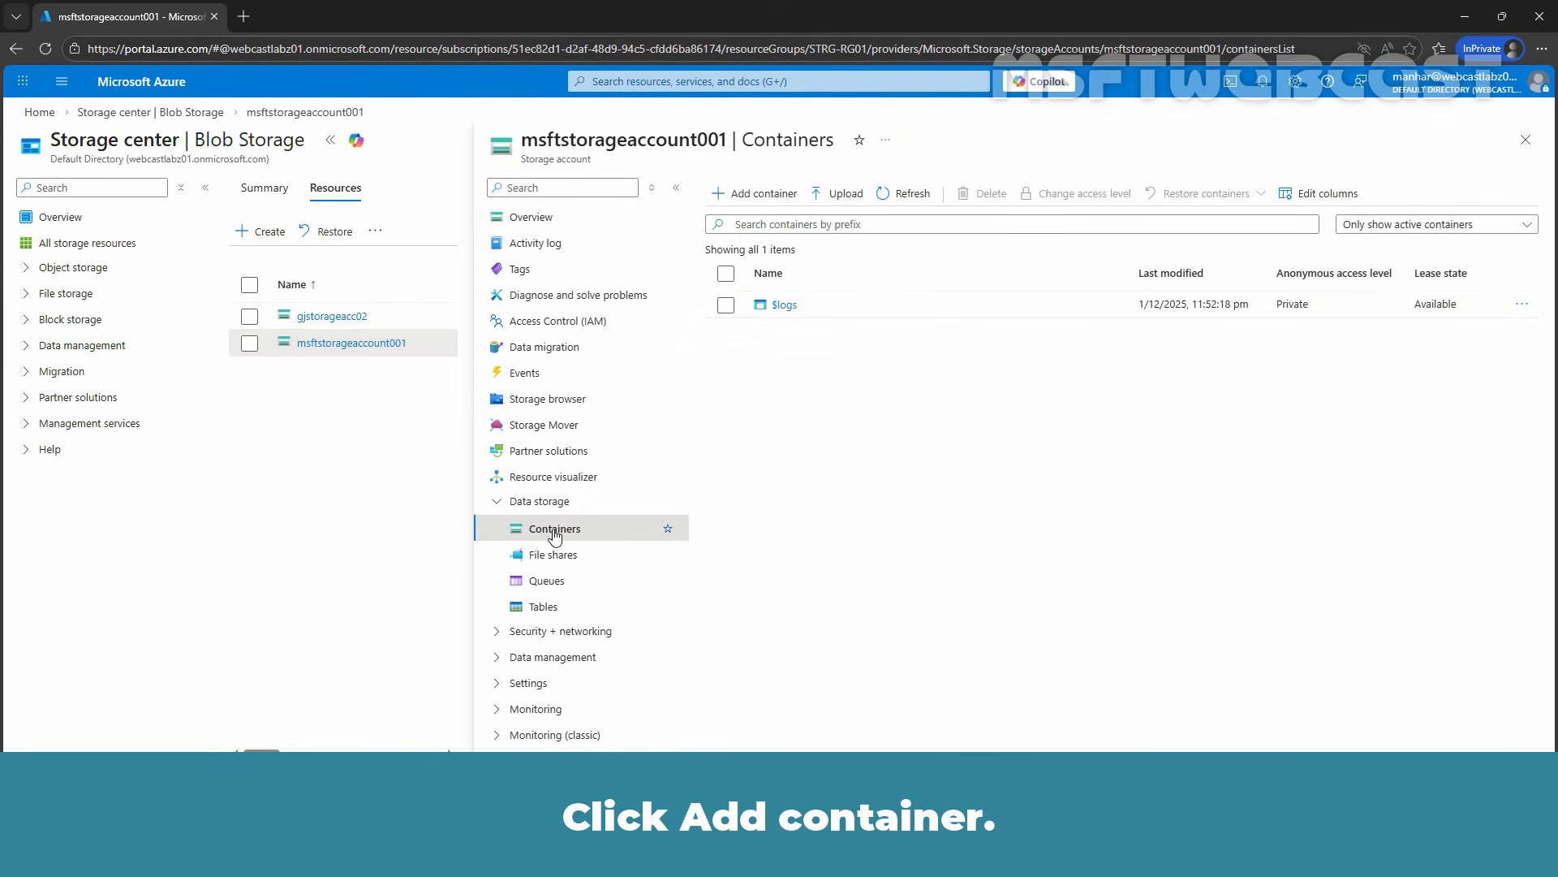
click(756, 195)
text(m-container)
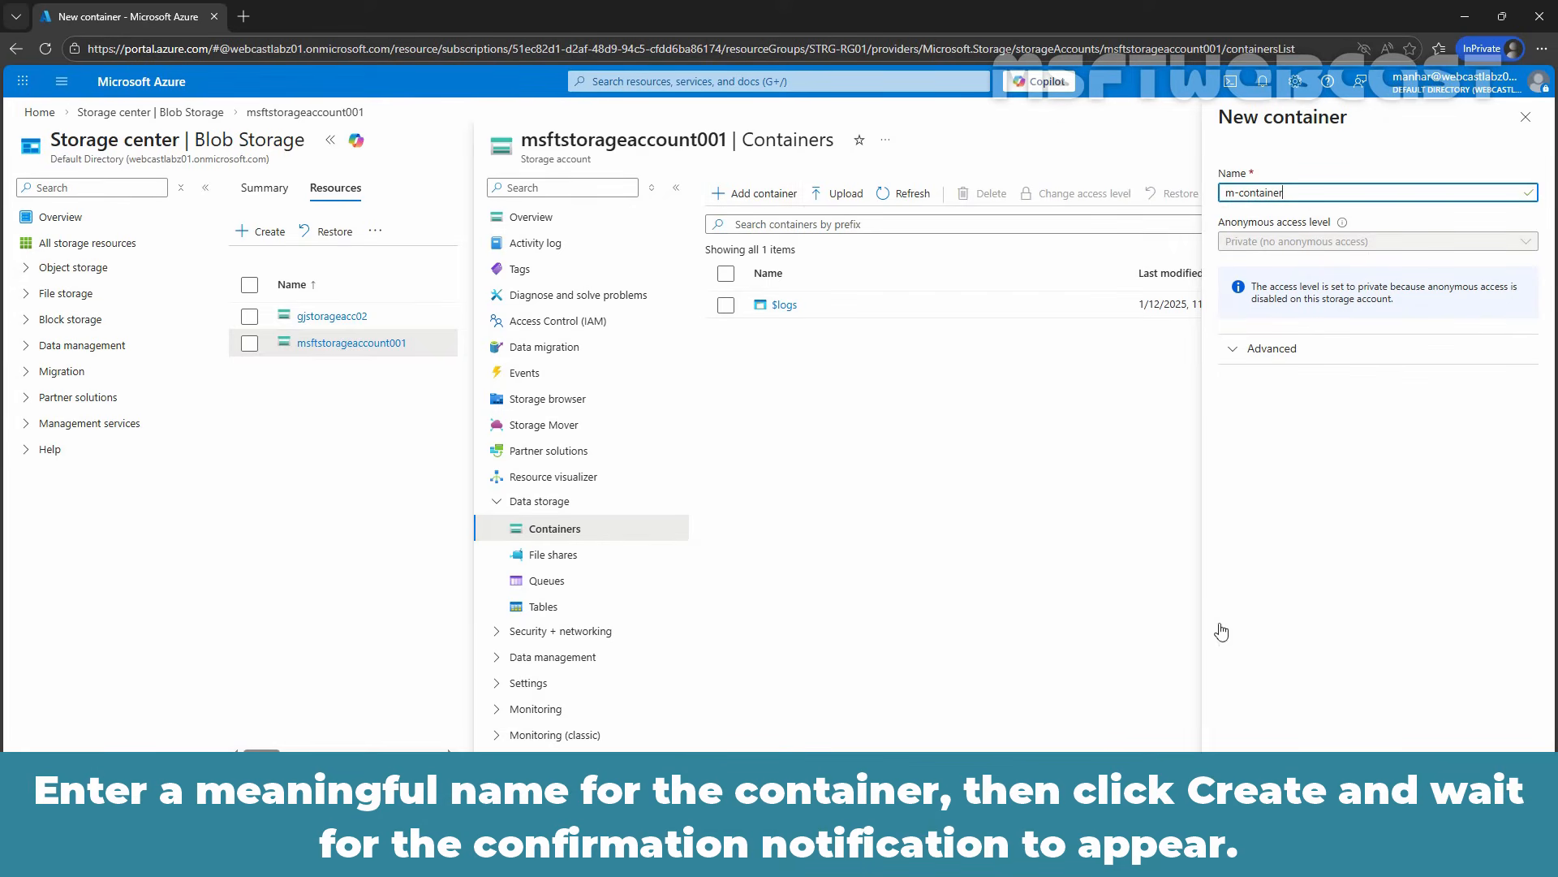
click(1244, 815)
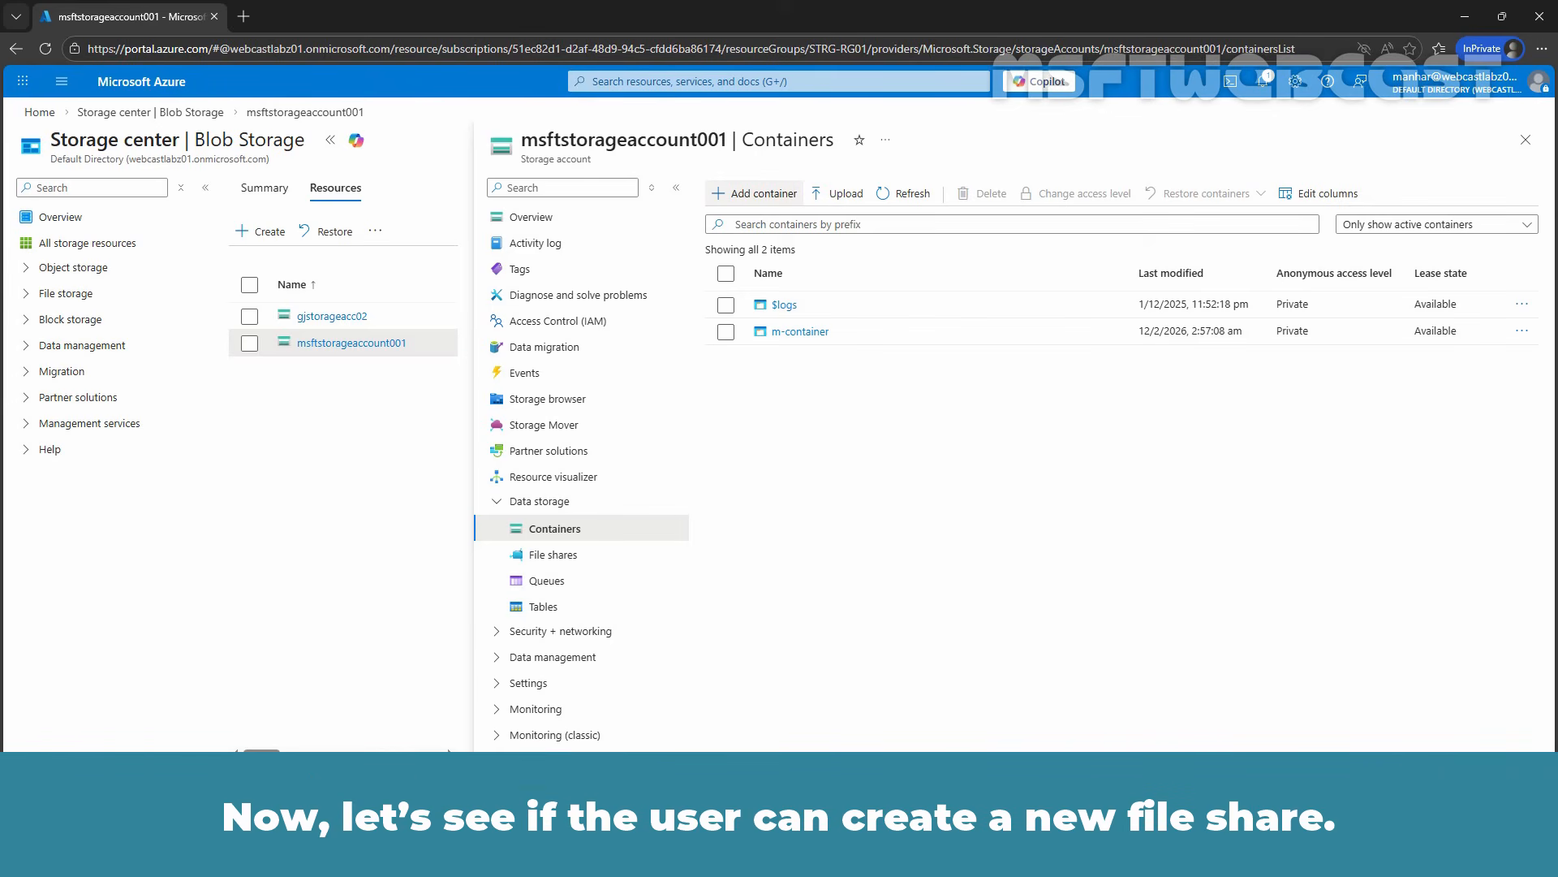
- Try to create file share test-fileshare003 through Review + create; the deployment fails
click(550, 558)
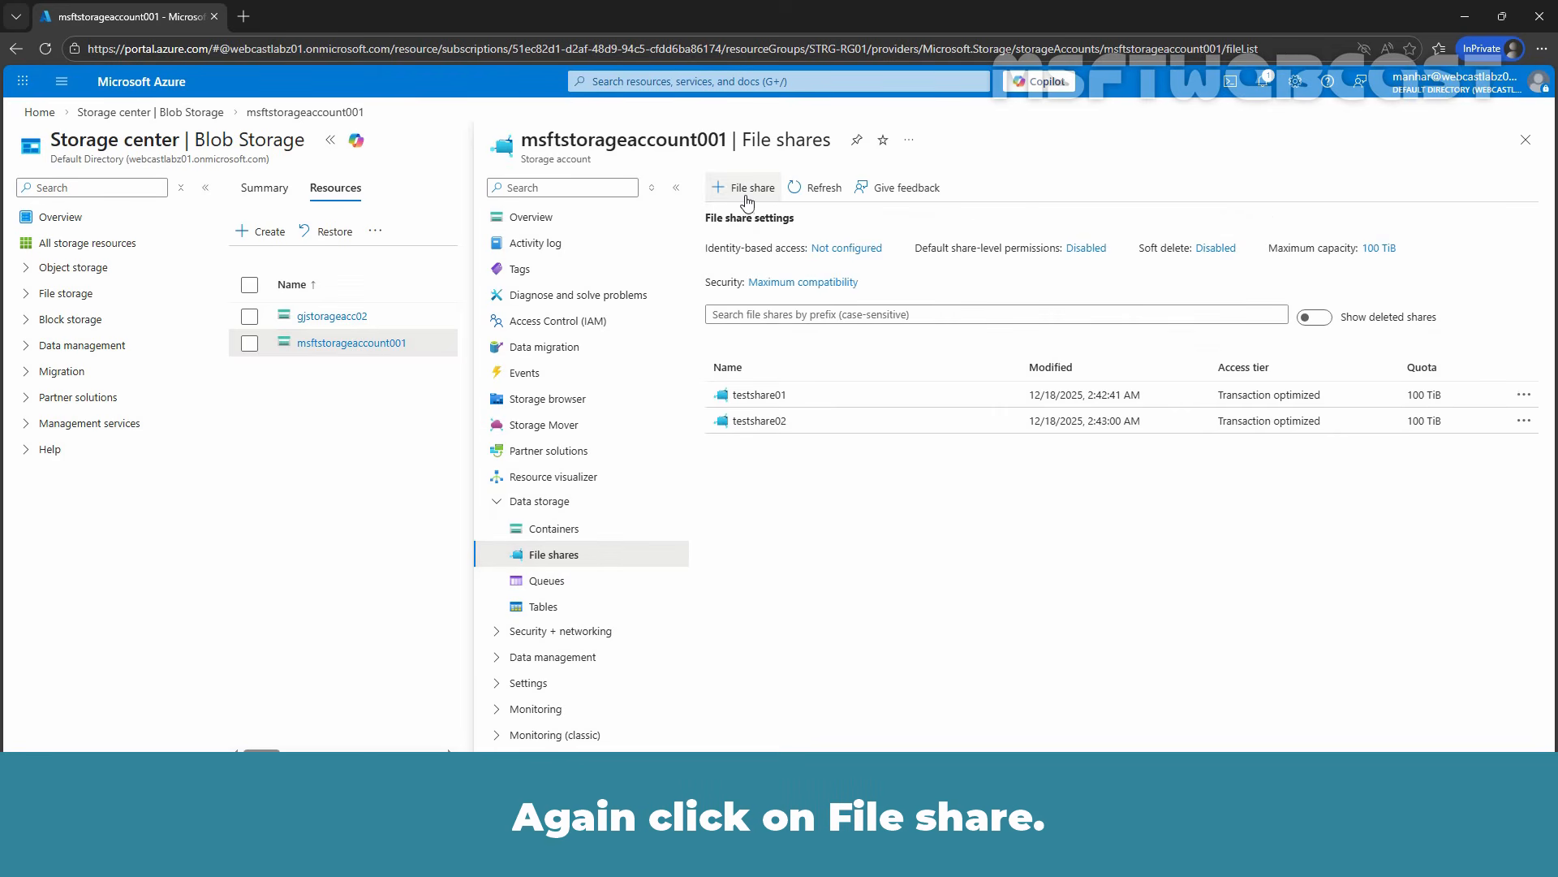
click(745, 195)
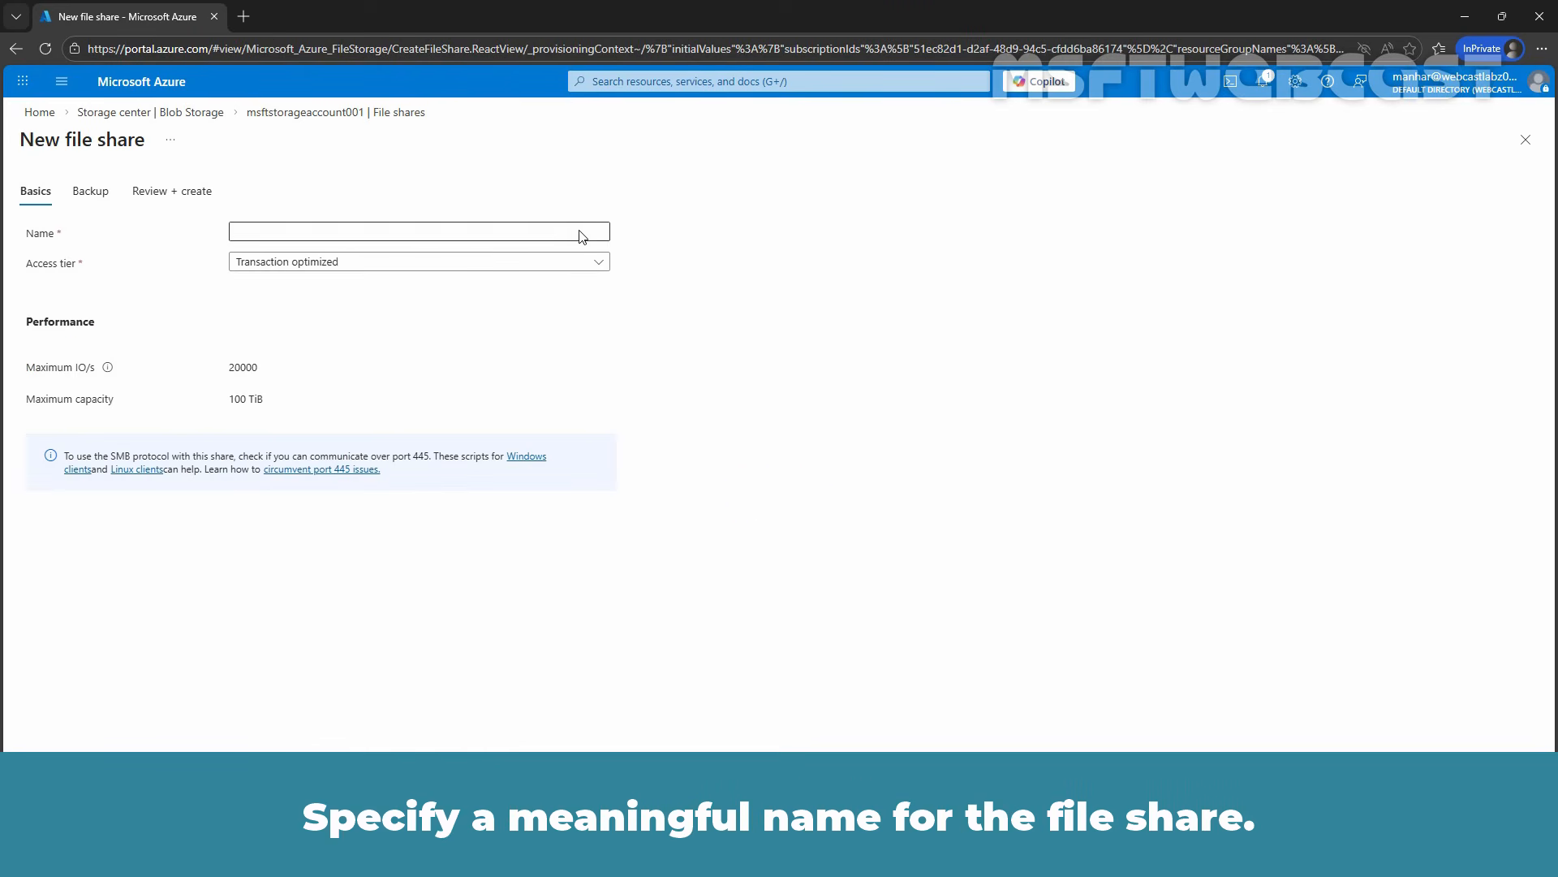
text(test-fileshare003)
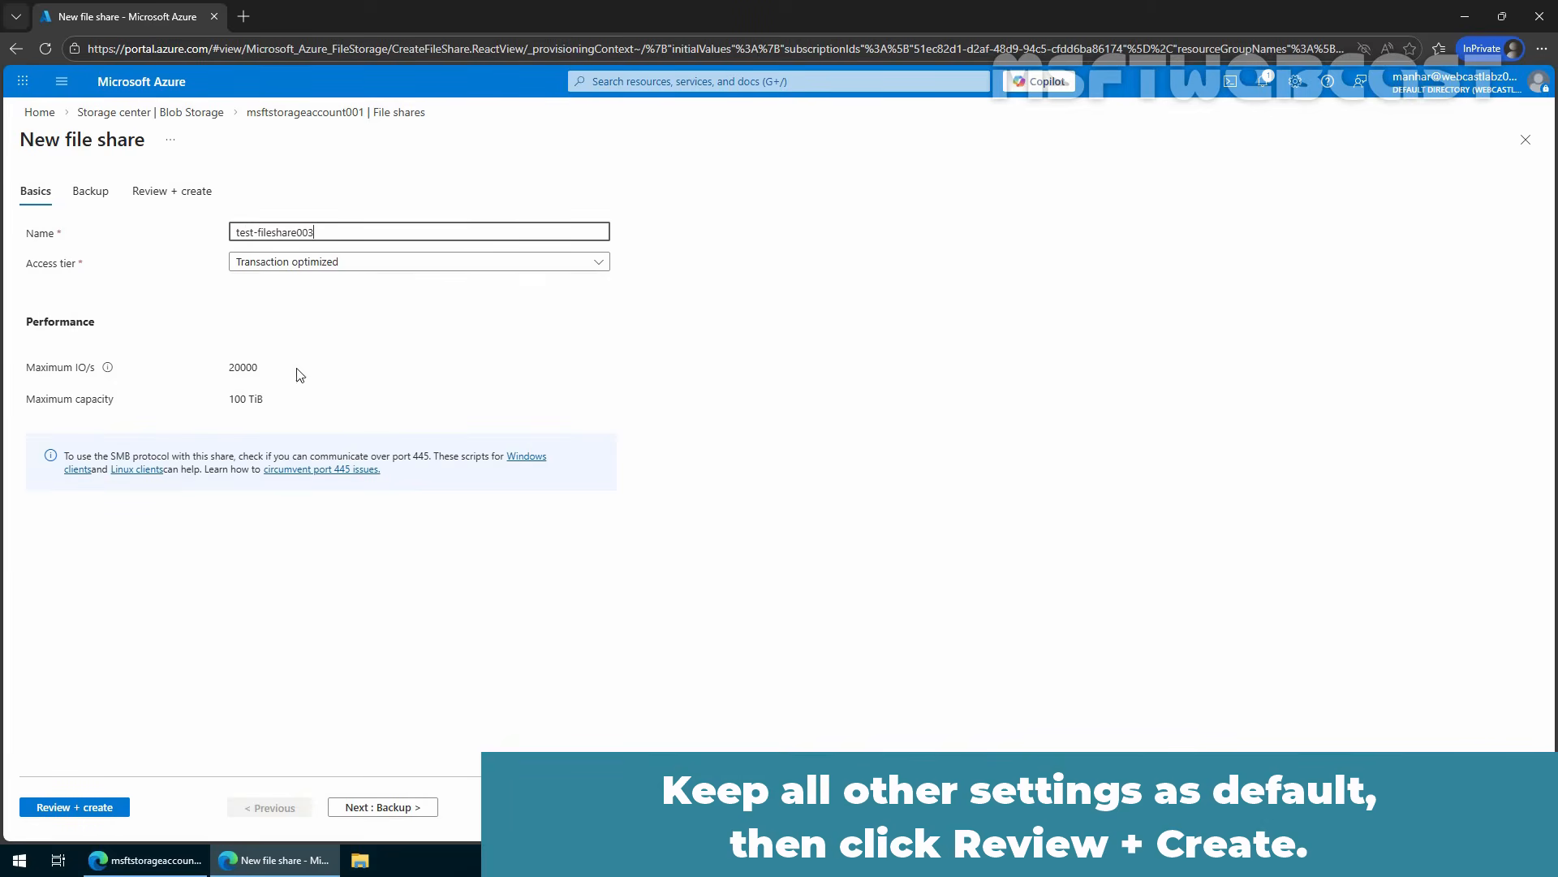
click(80, 814)
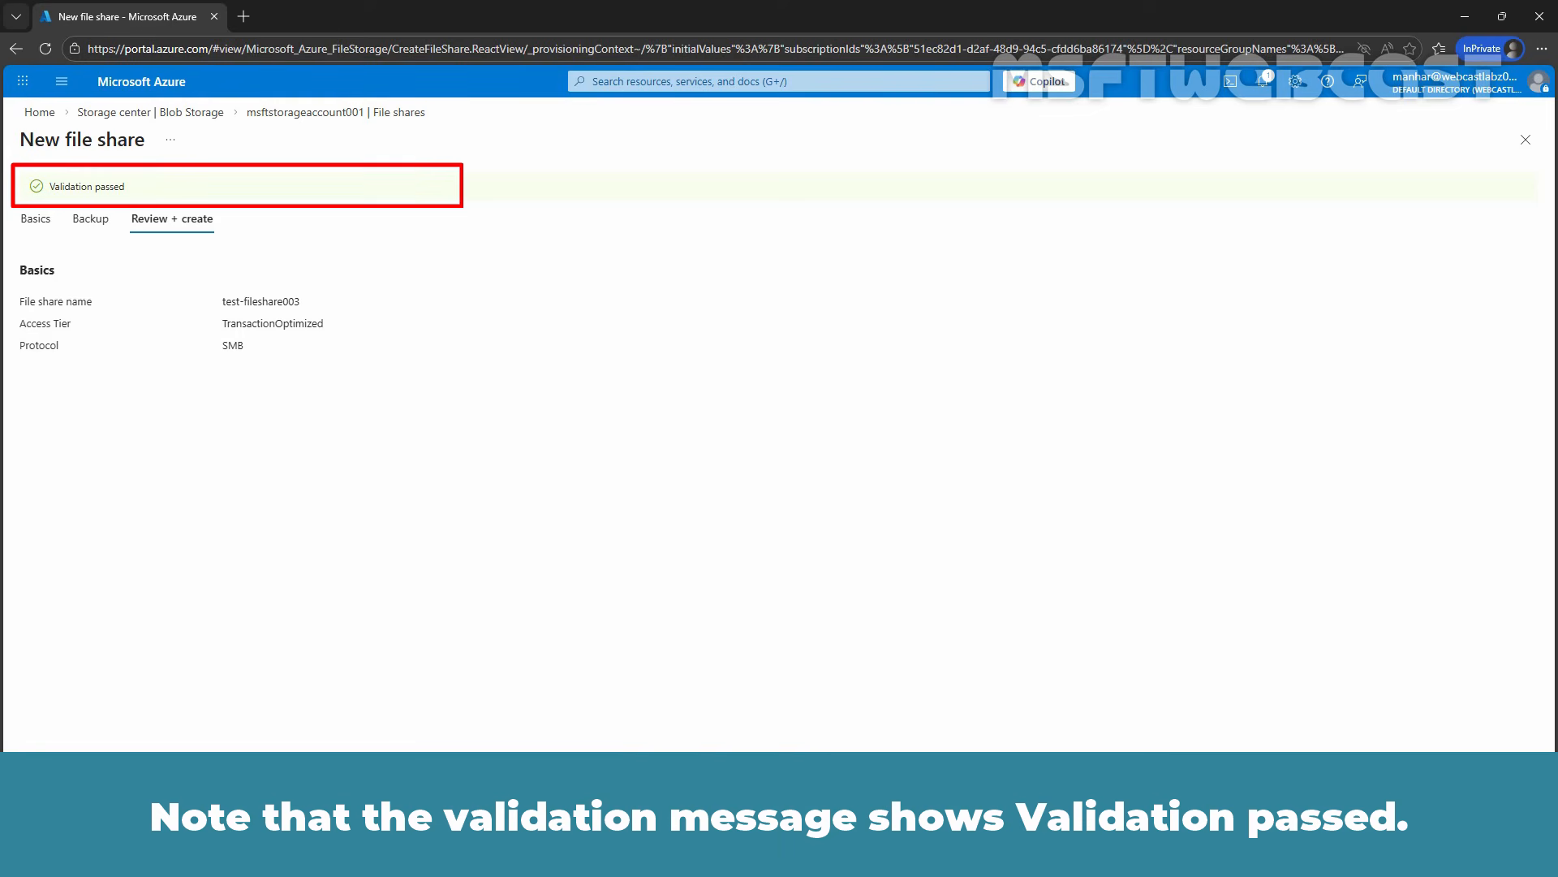
click(73, 811)
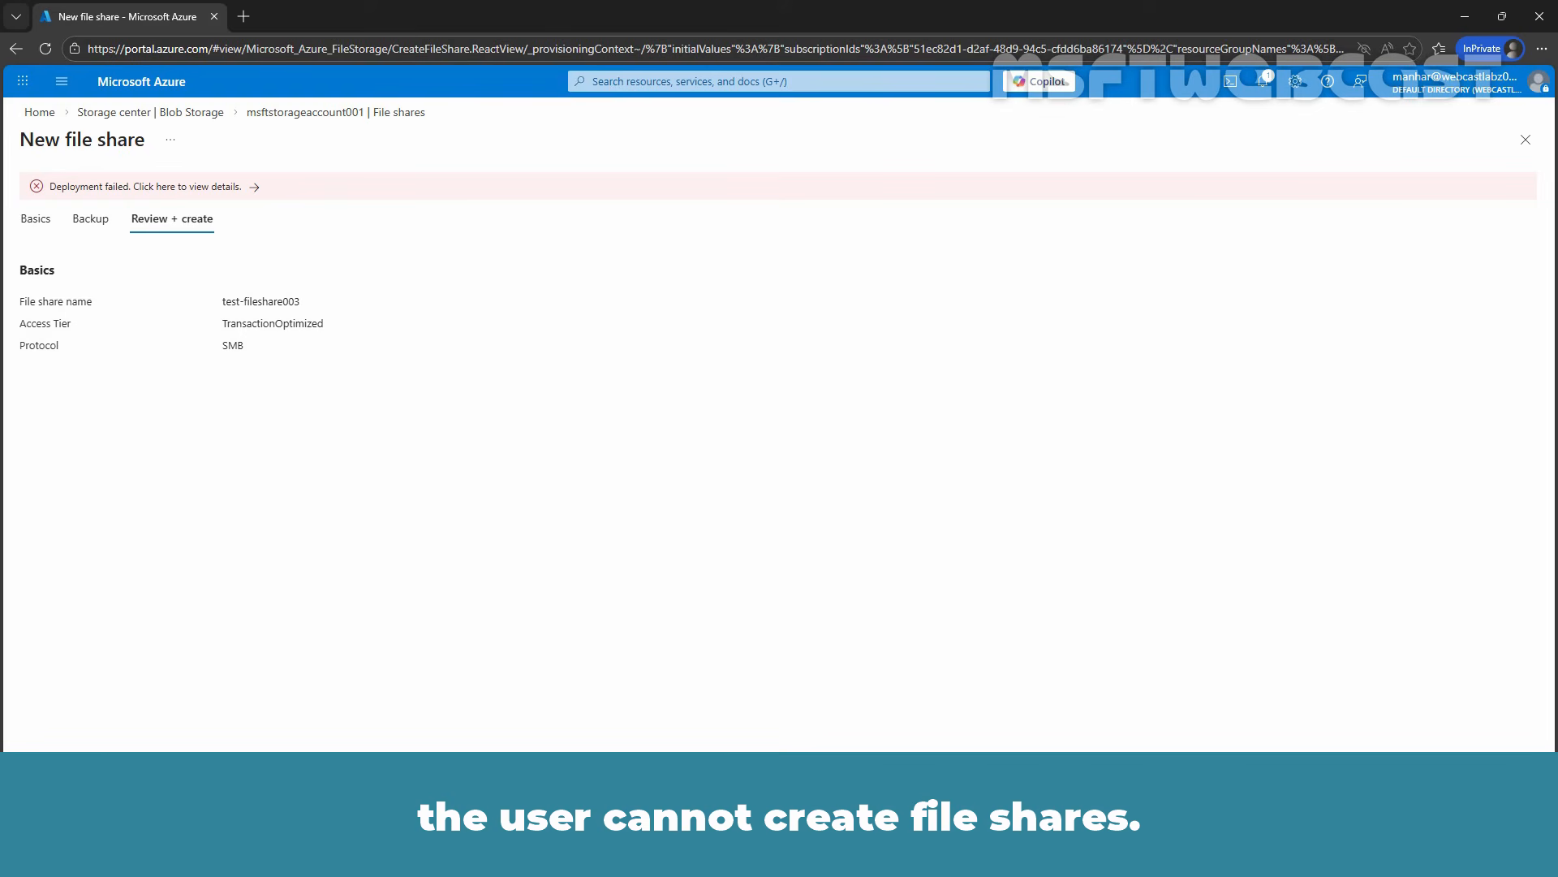
- Open the failed deployment's errors and highlight the missing-authorization and refresh-credentials text
click(218, 187)
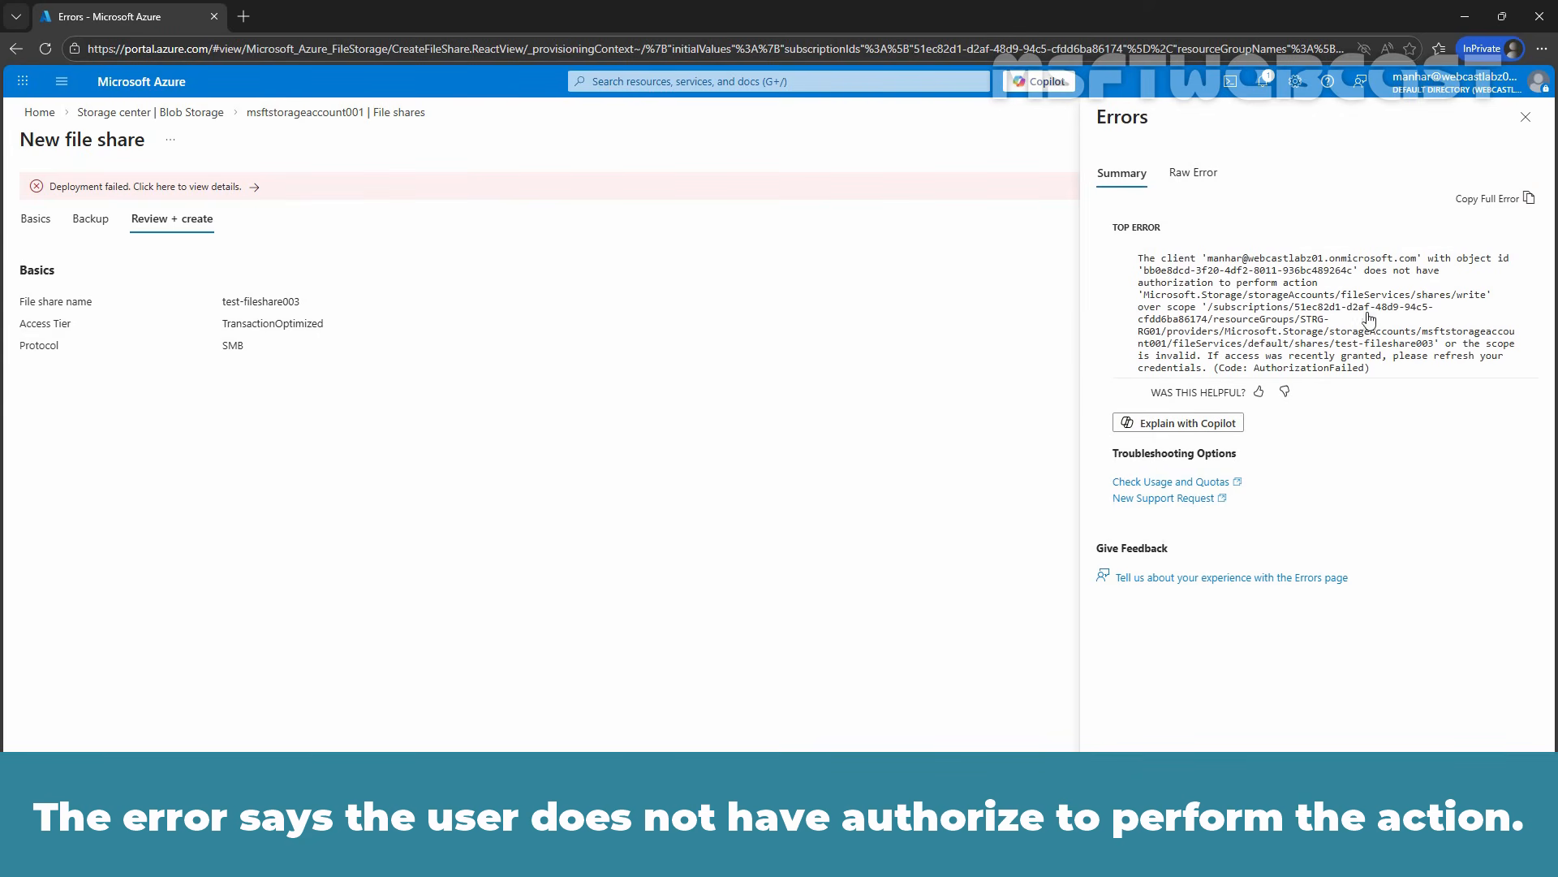
drag(1364, 271, 1382, 286)
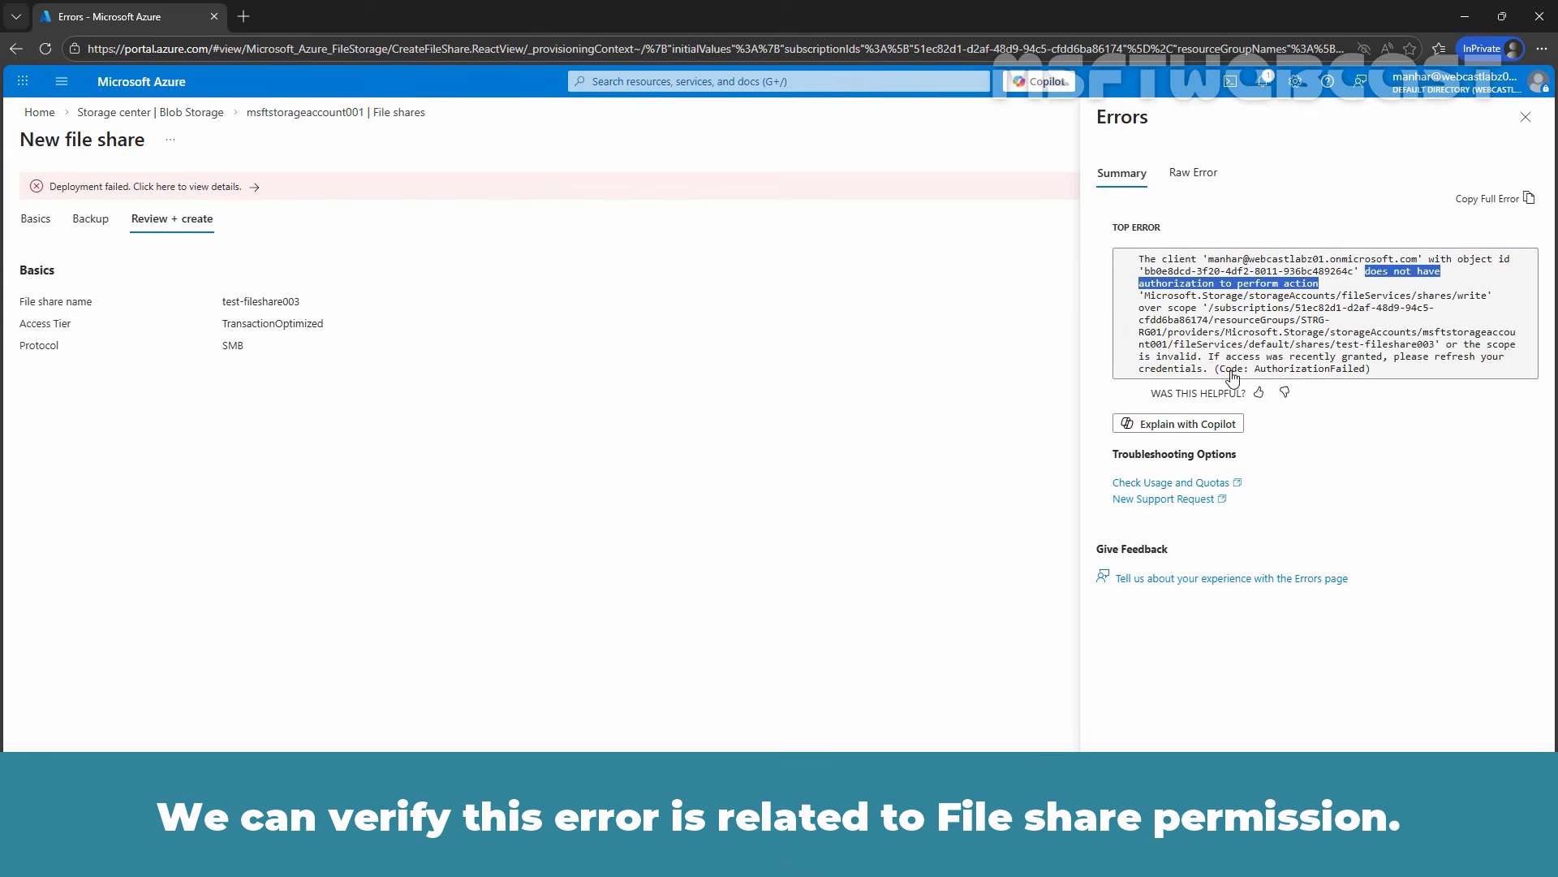
drag(1210, 357, 1222, 374)
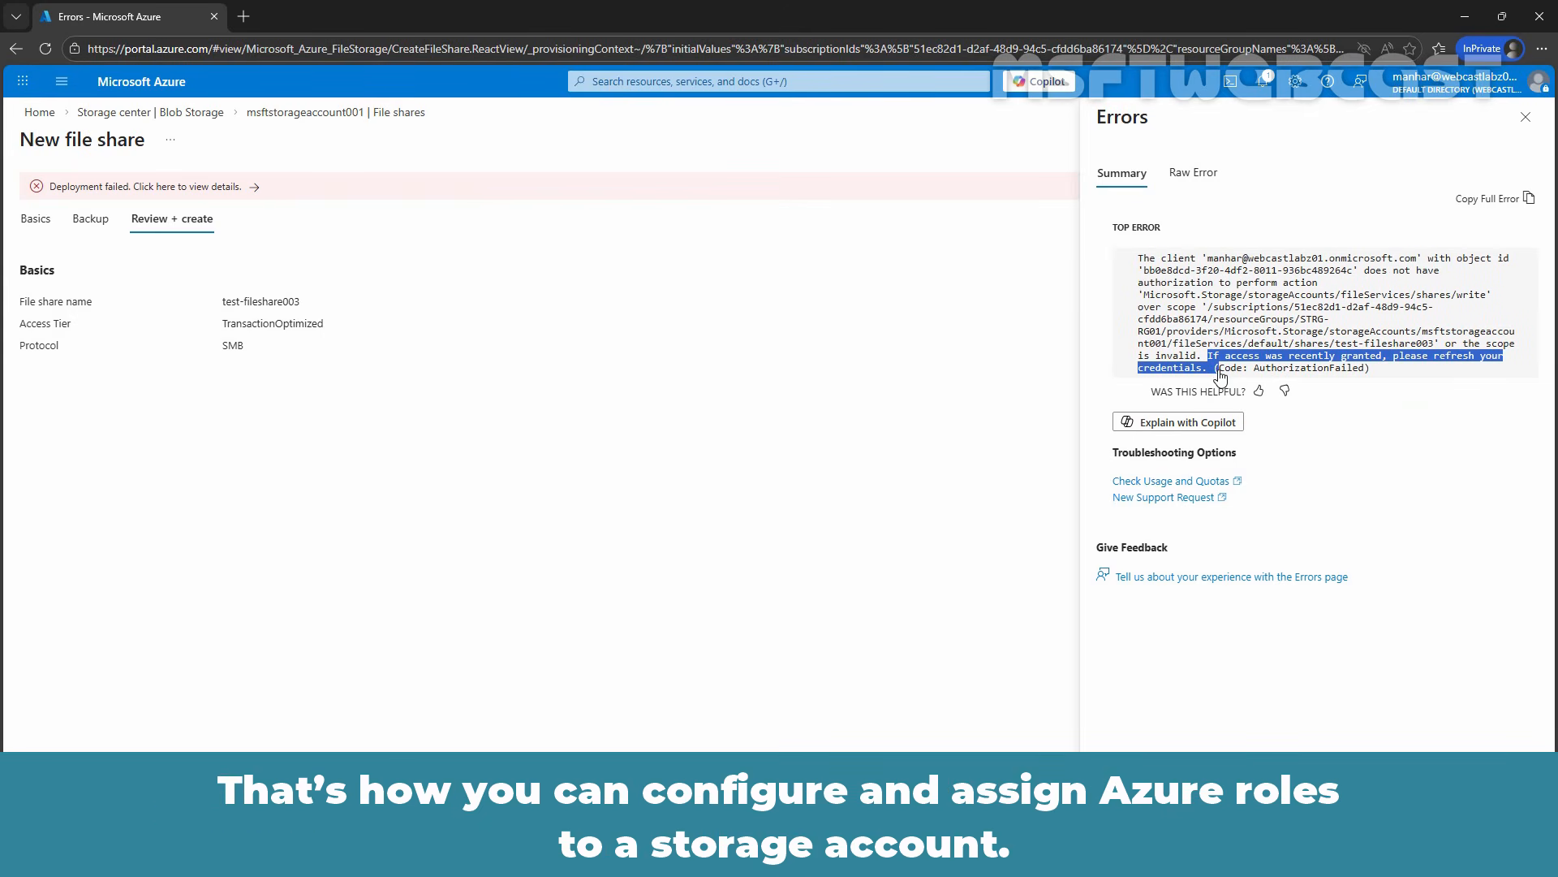